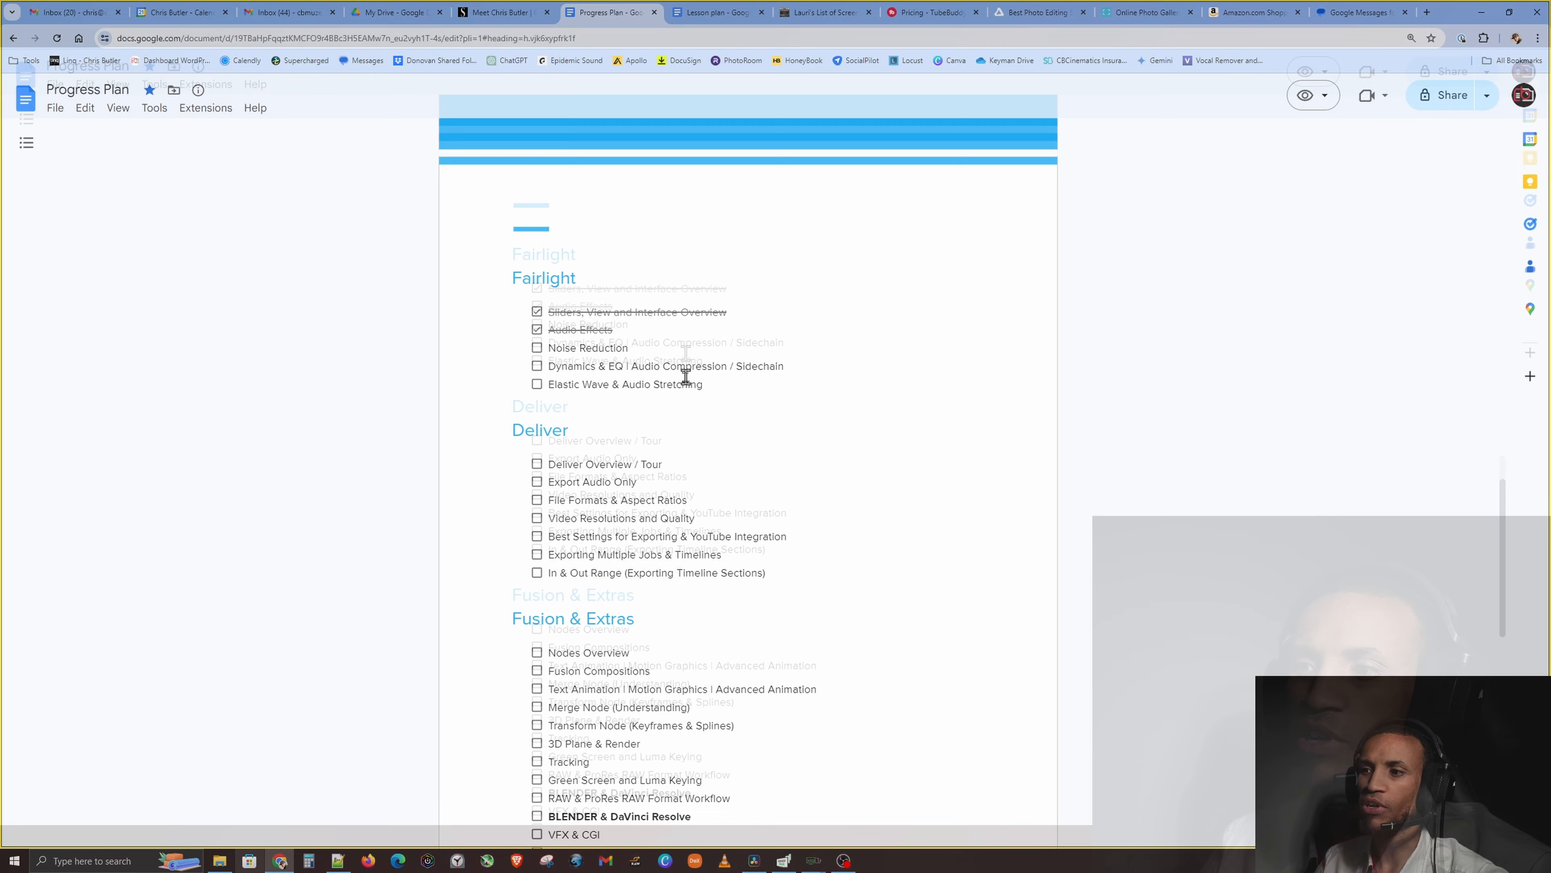
- Switch to DaVinci Resolve and play the timeline across the cut between C1293.MP4 and C1283.MP4 to compare their background noise
click(755, 860)
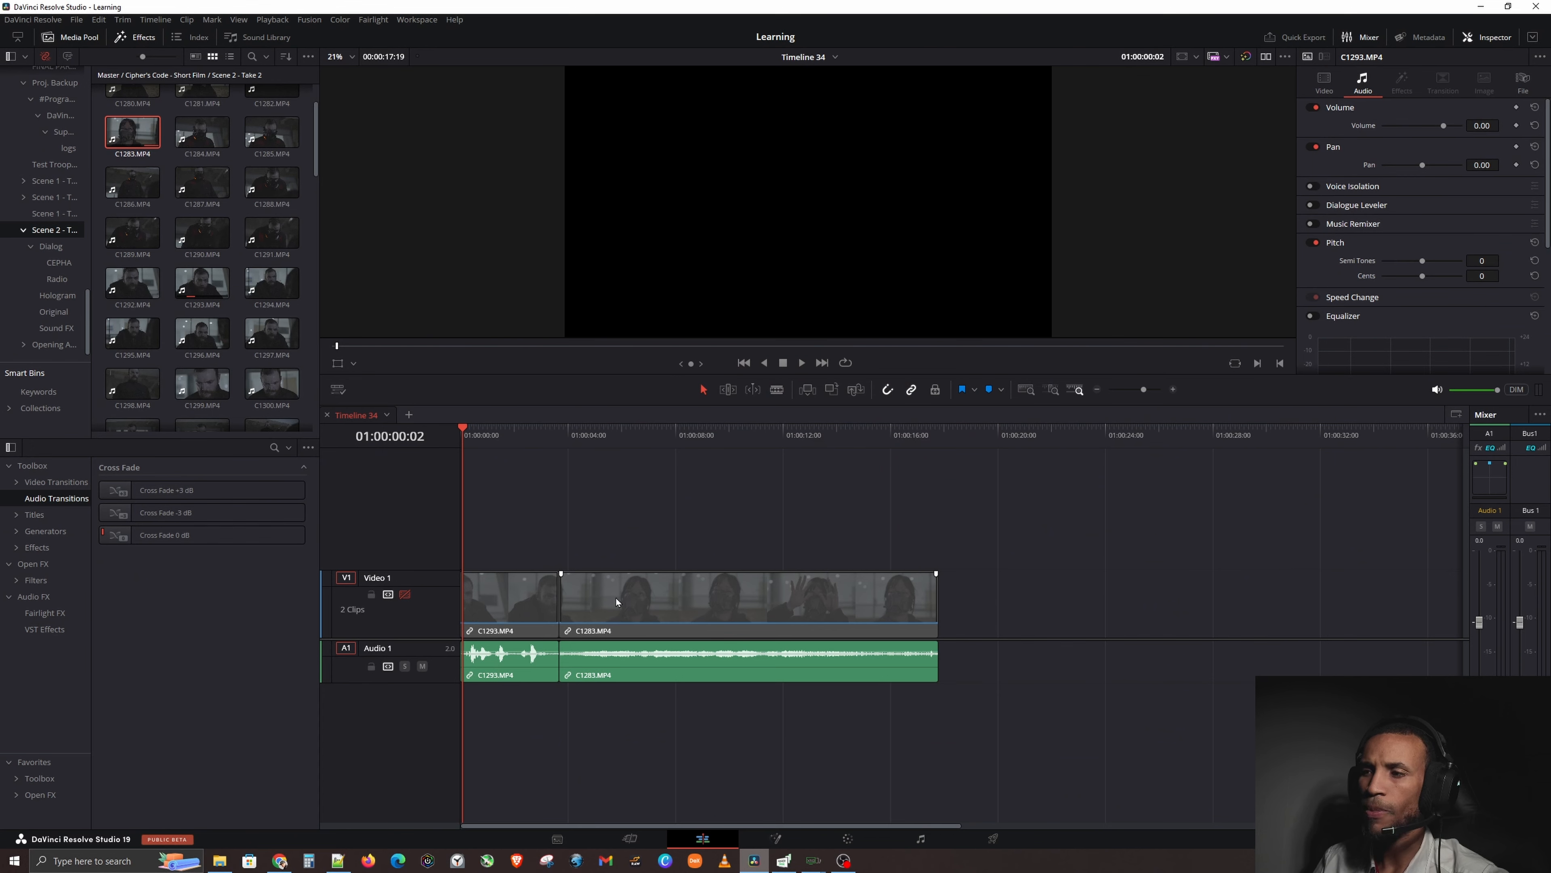
click(505, 607)
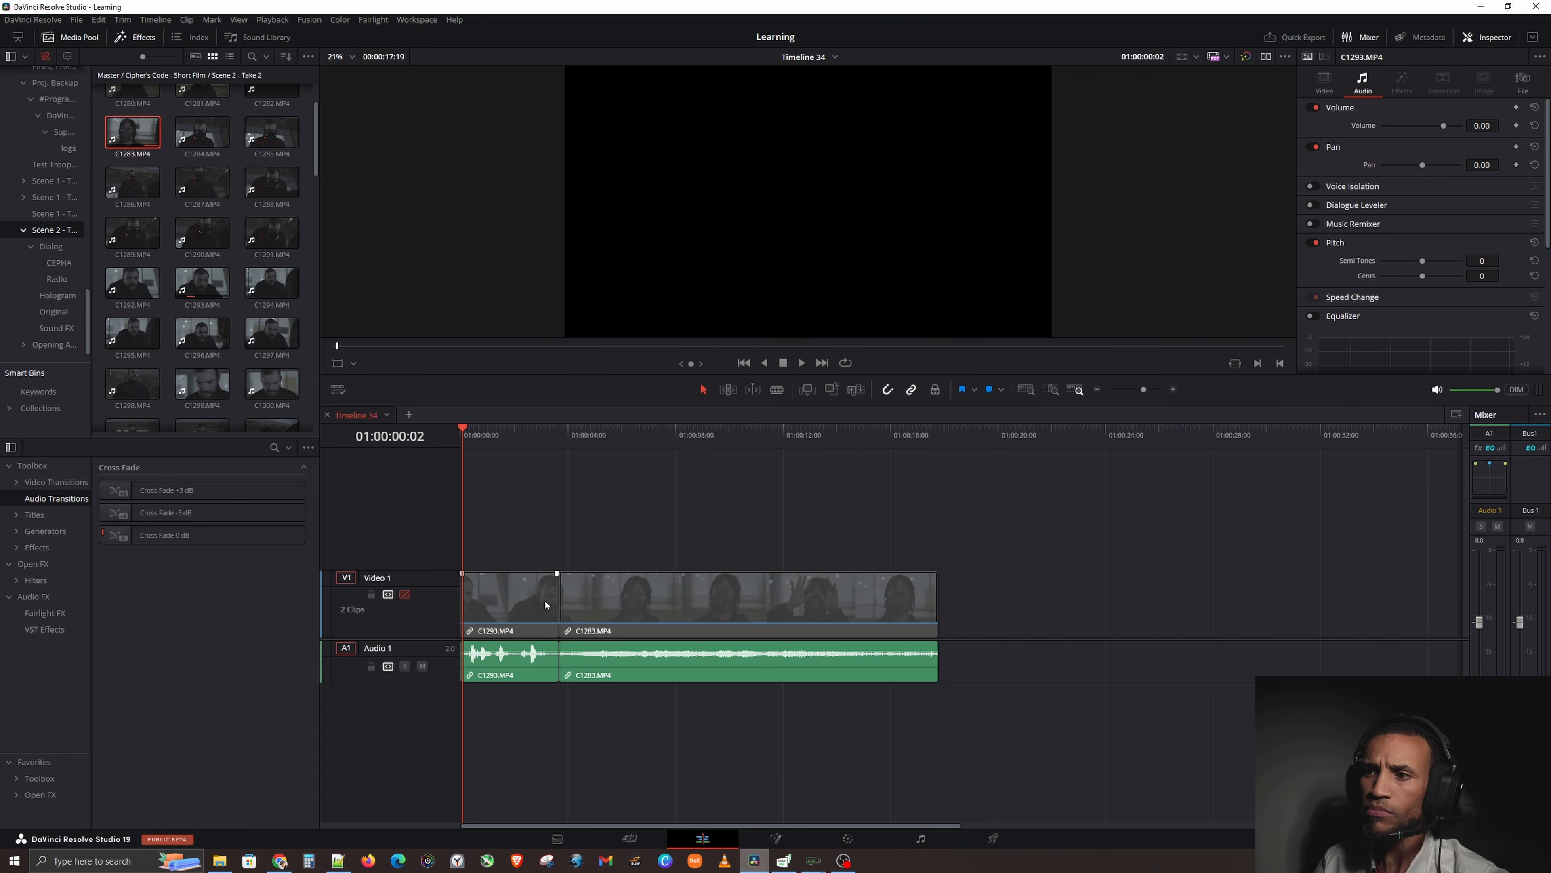
key(space)
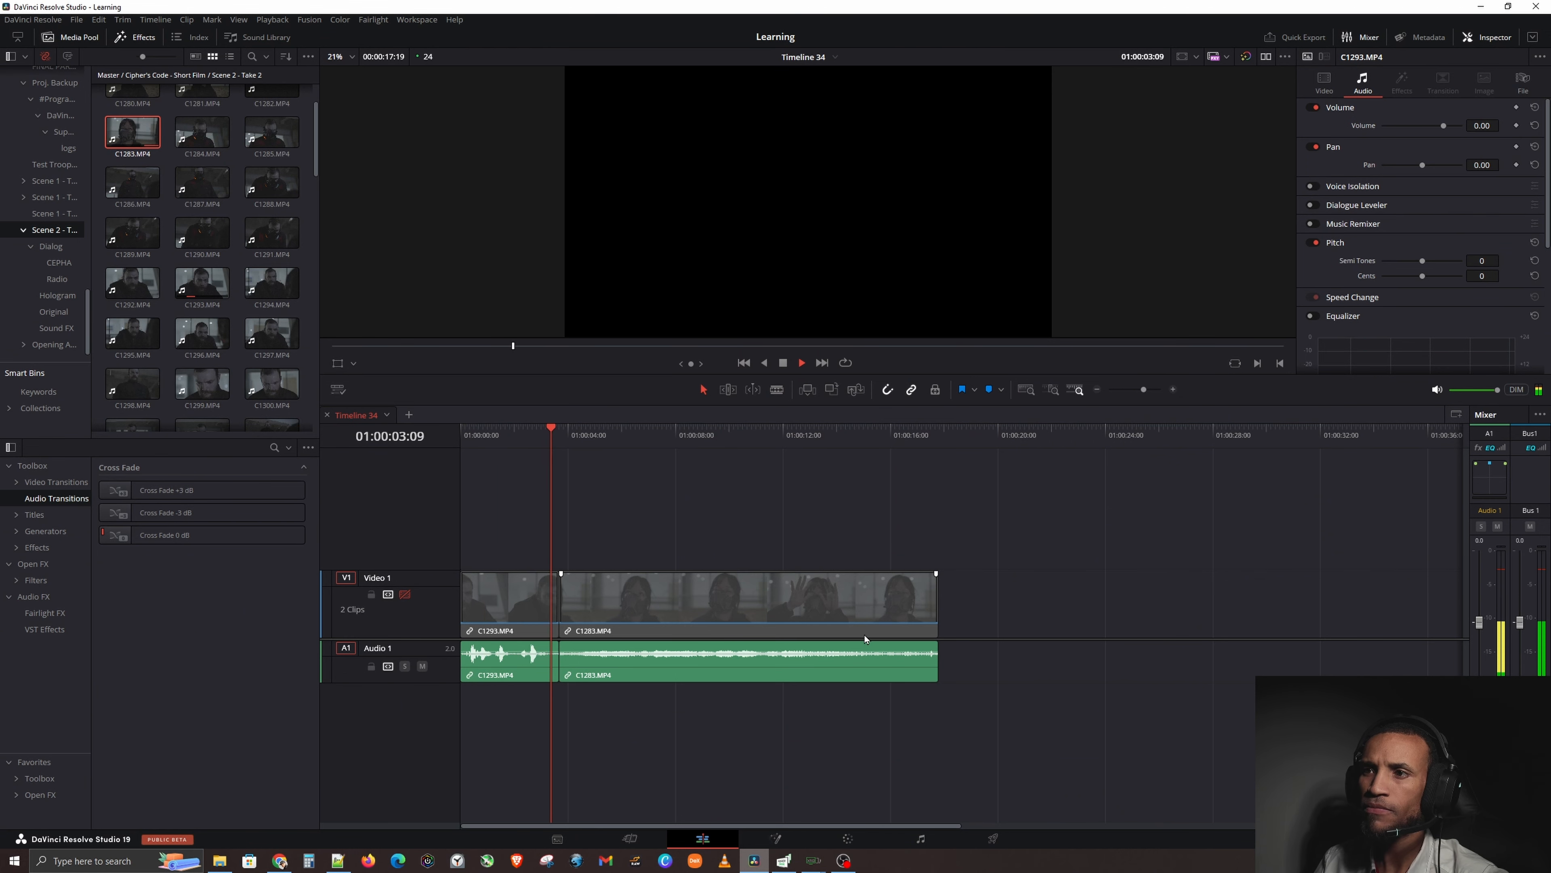
key(space)
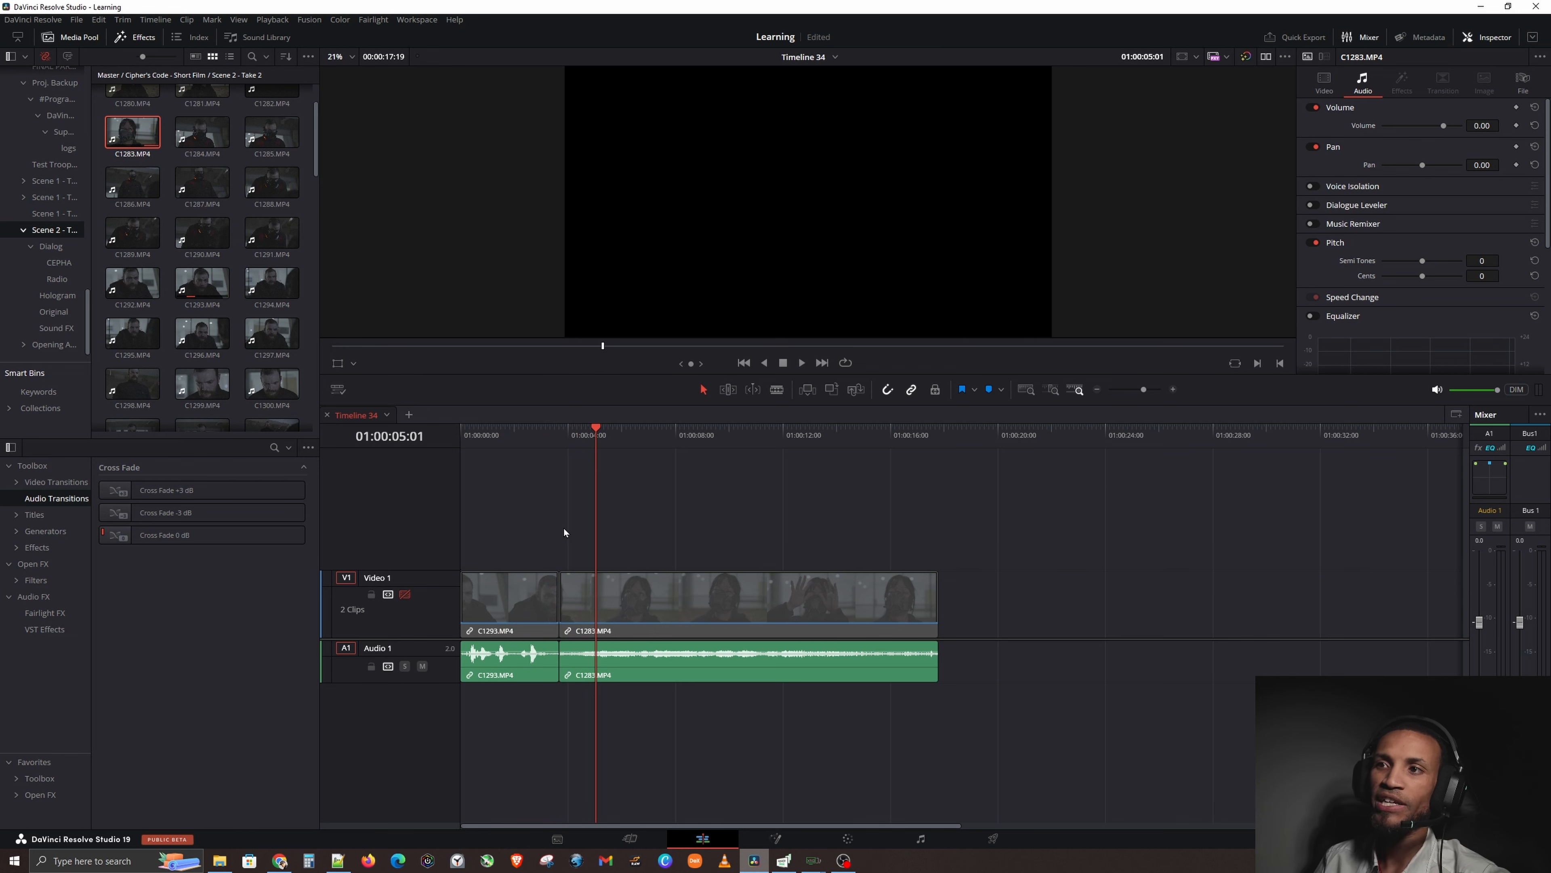
click(516, 445)
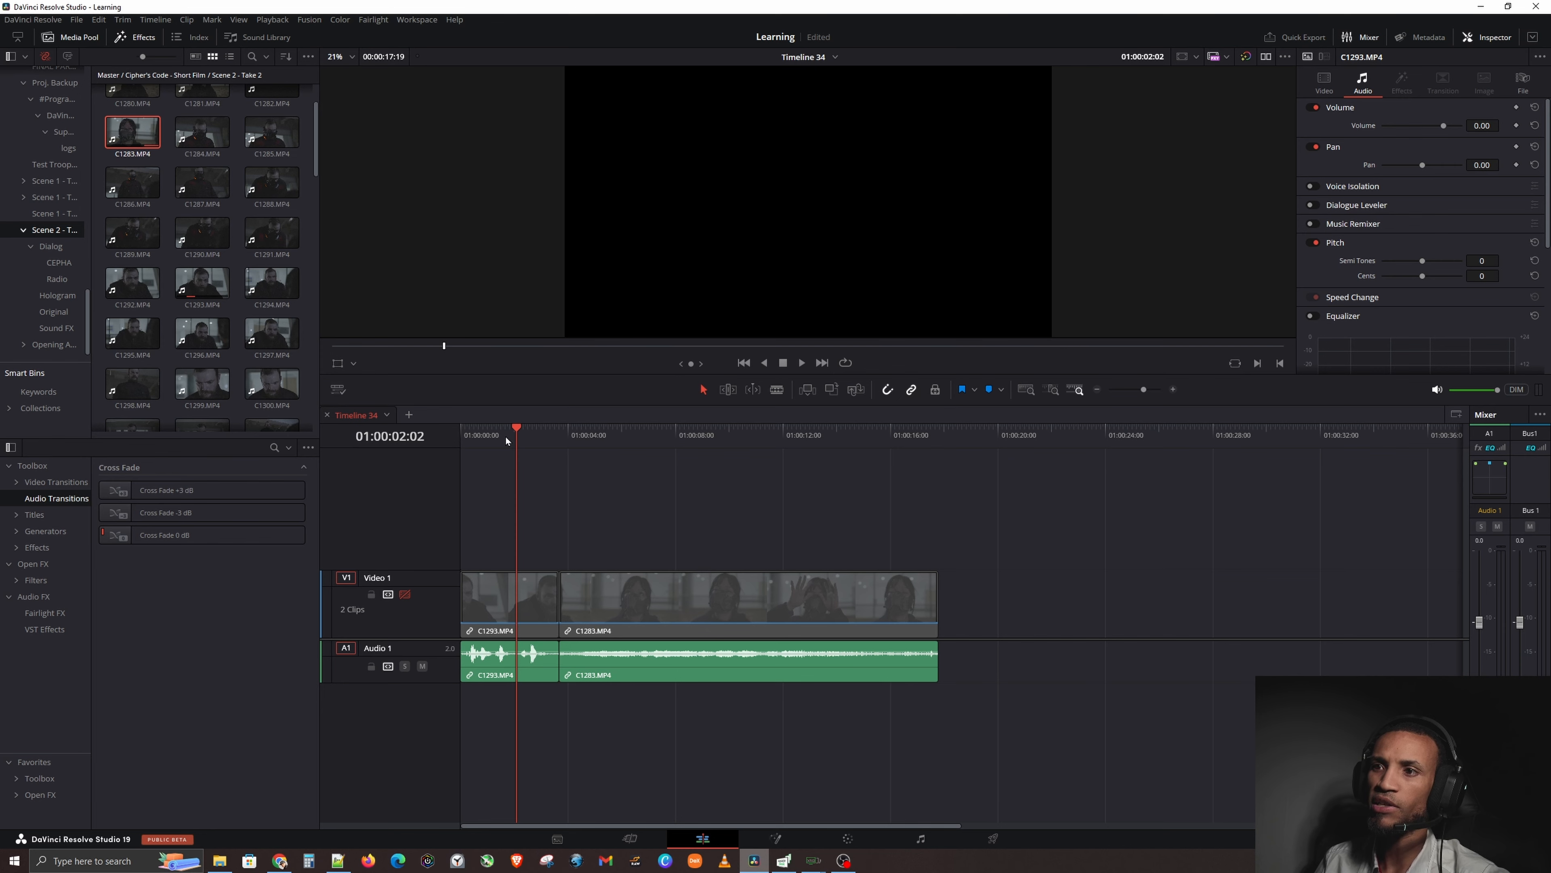
key(space)
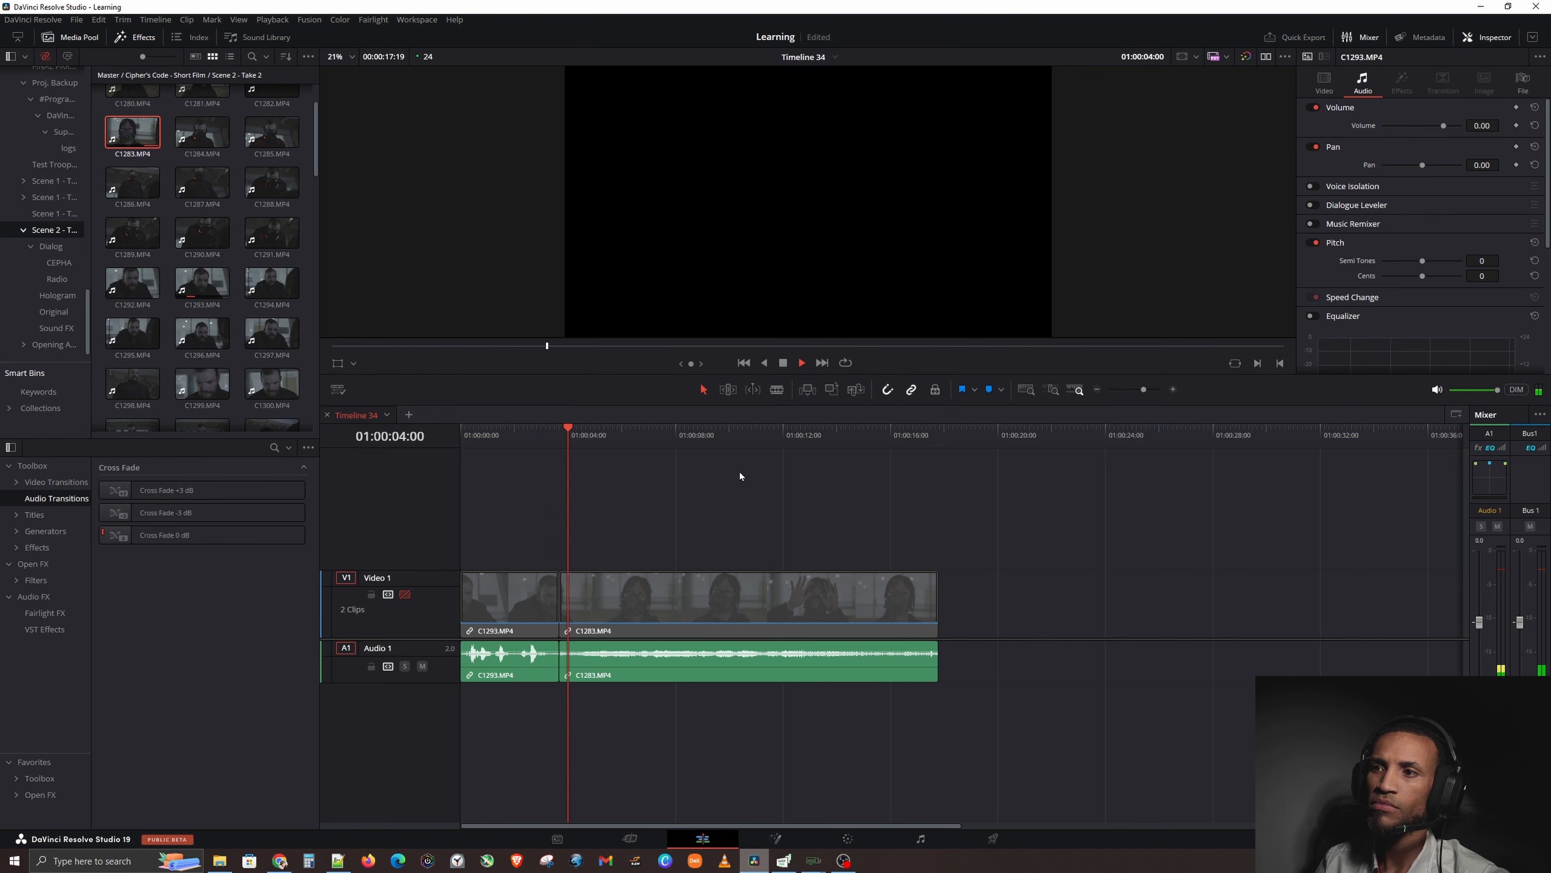
key(space)
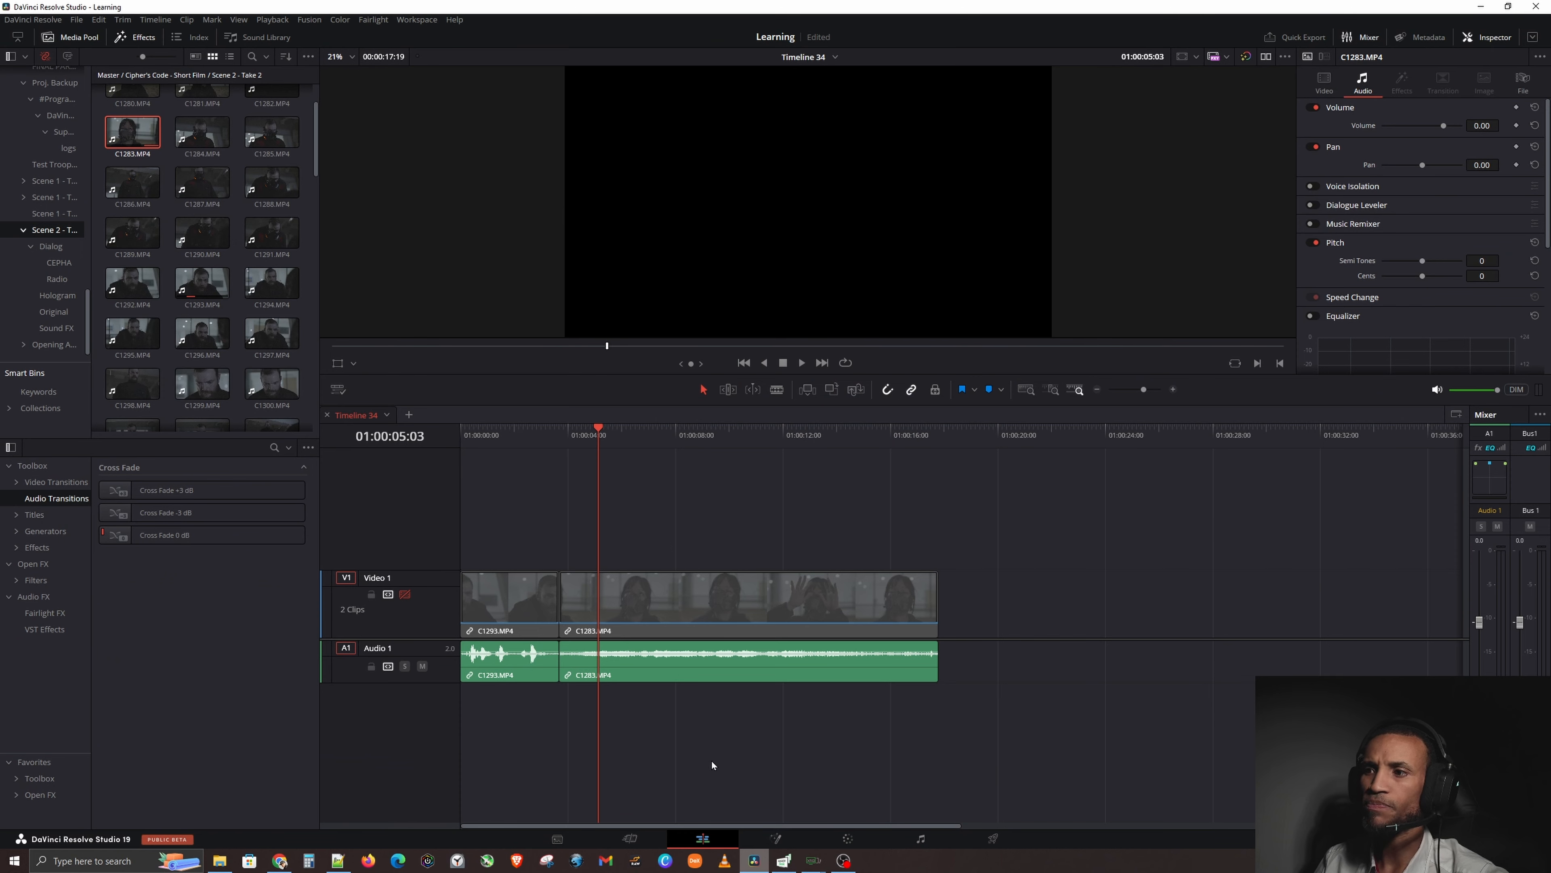
- Go to the Fairlight page and select the Audio 1 track so its track-level settings are available
click(912, 841)
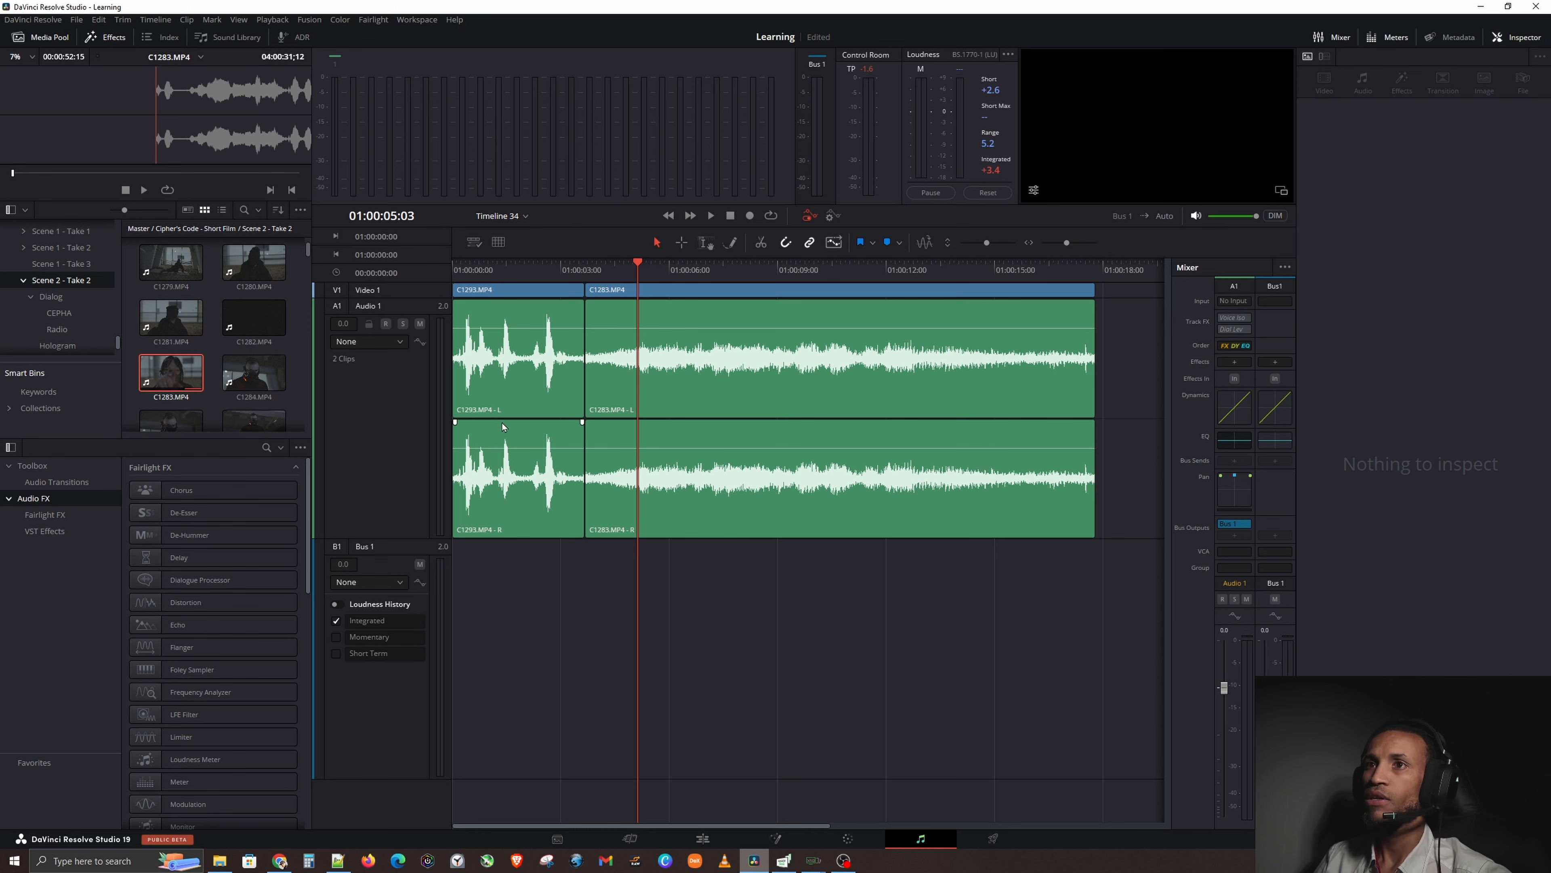
click(393, 401)
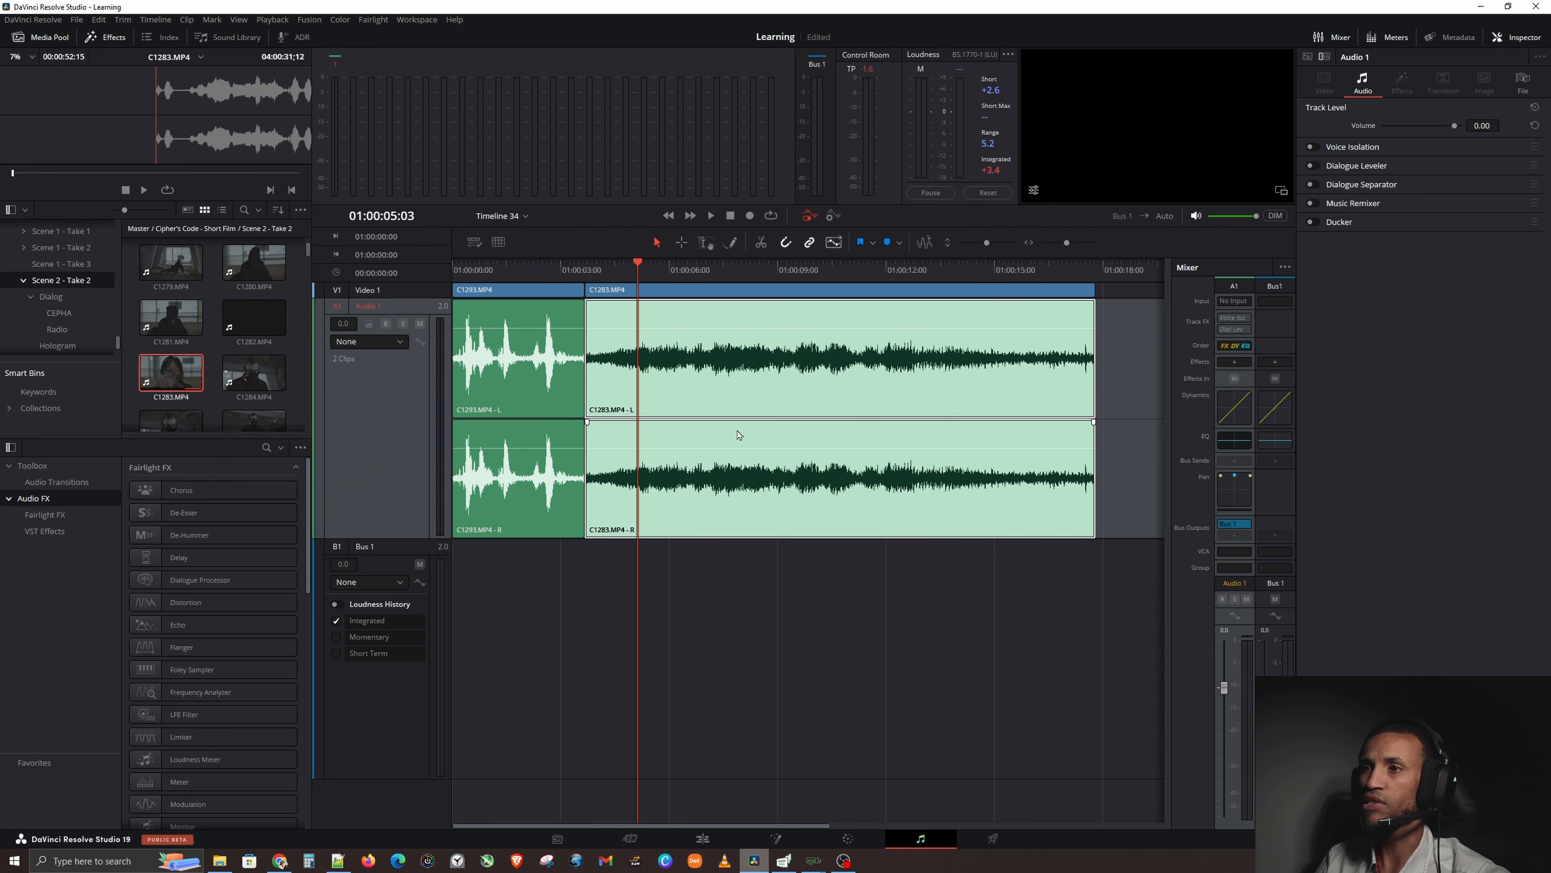
scroll(738, 435, down, 6)
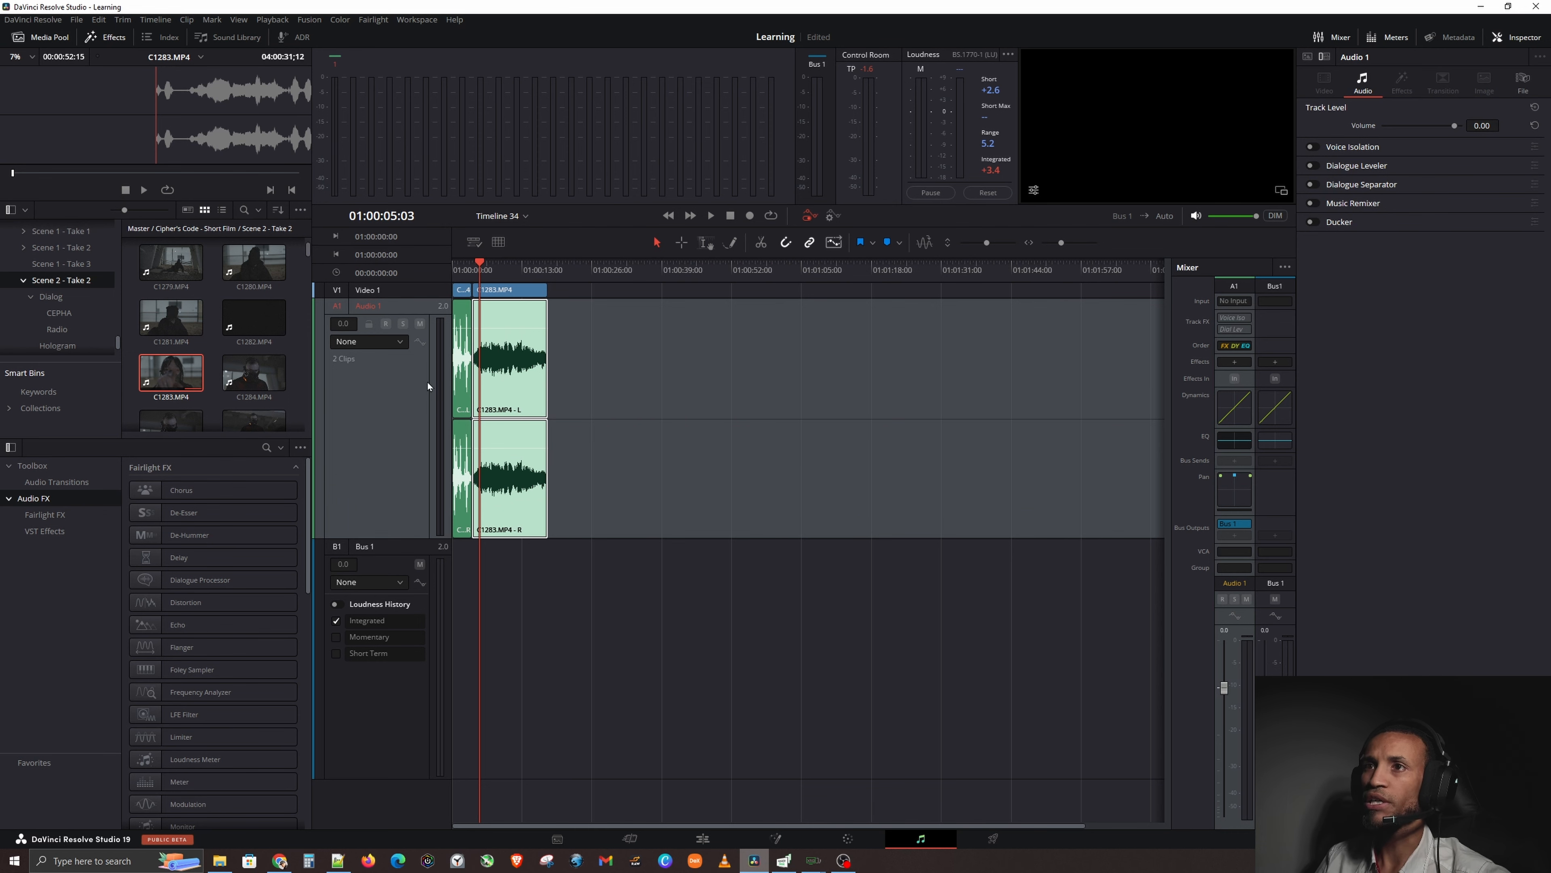
click(385, 400)
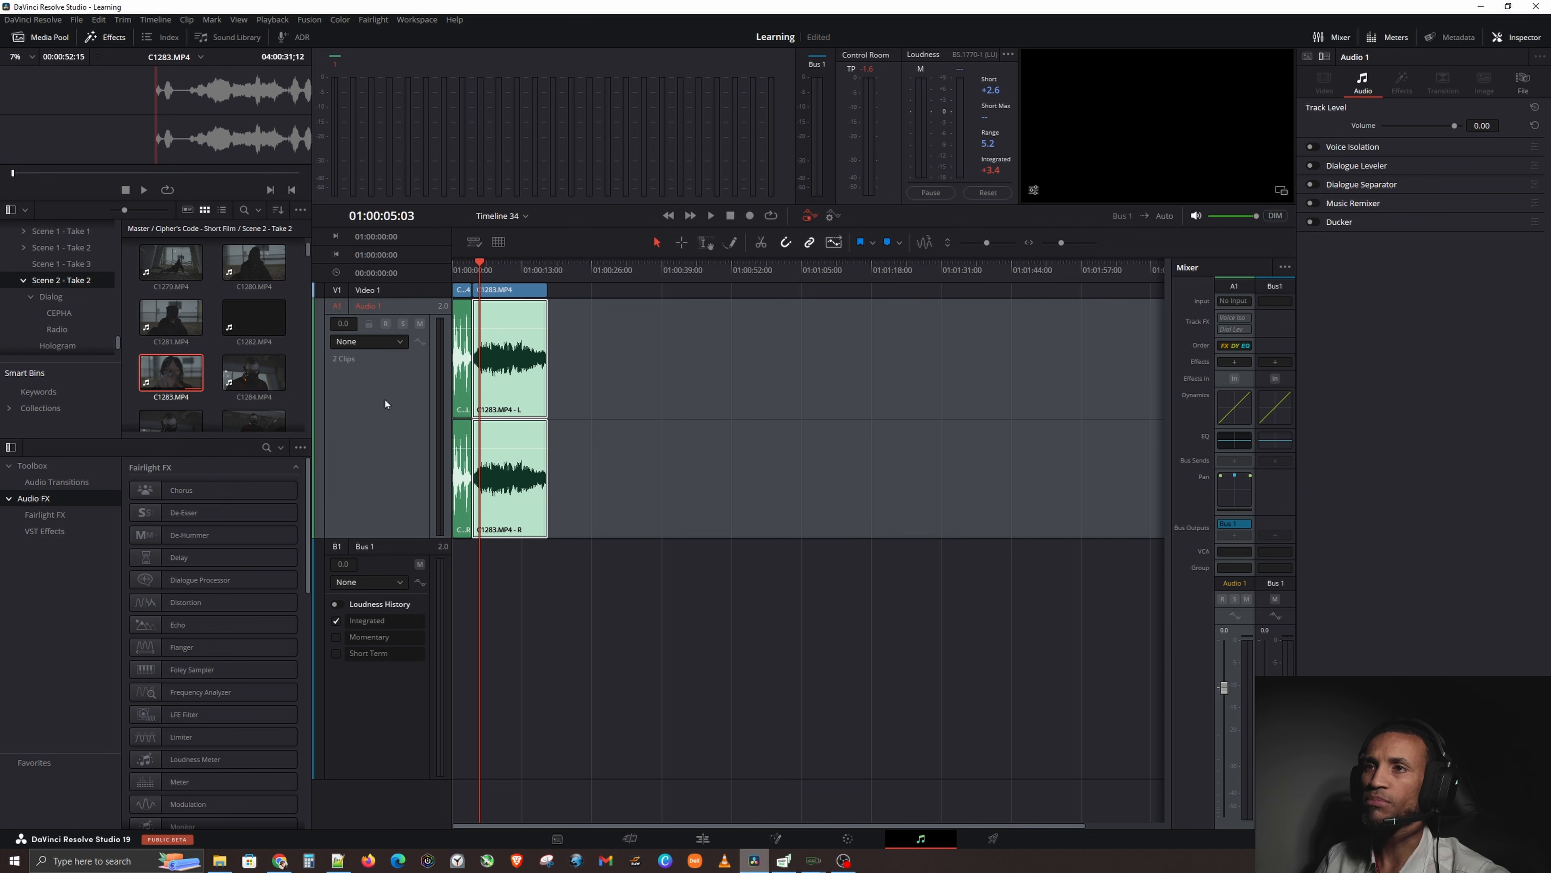
scroll(642, 423, up, 1)
scroll(642, 423, up, 5)
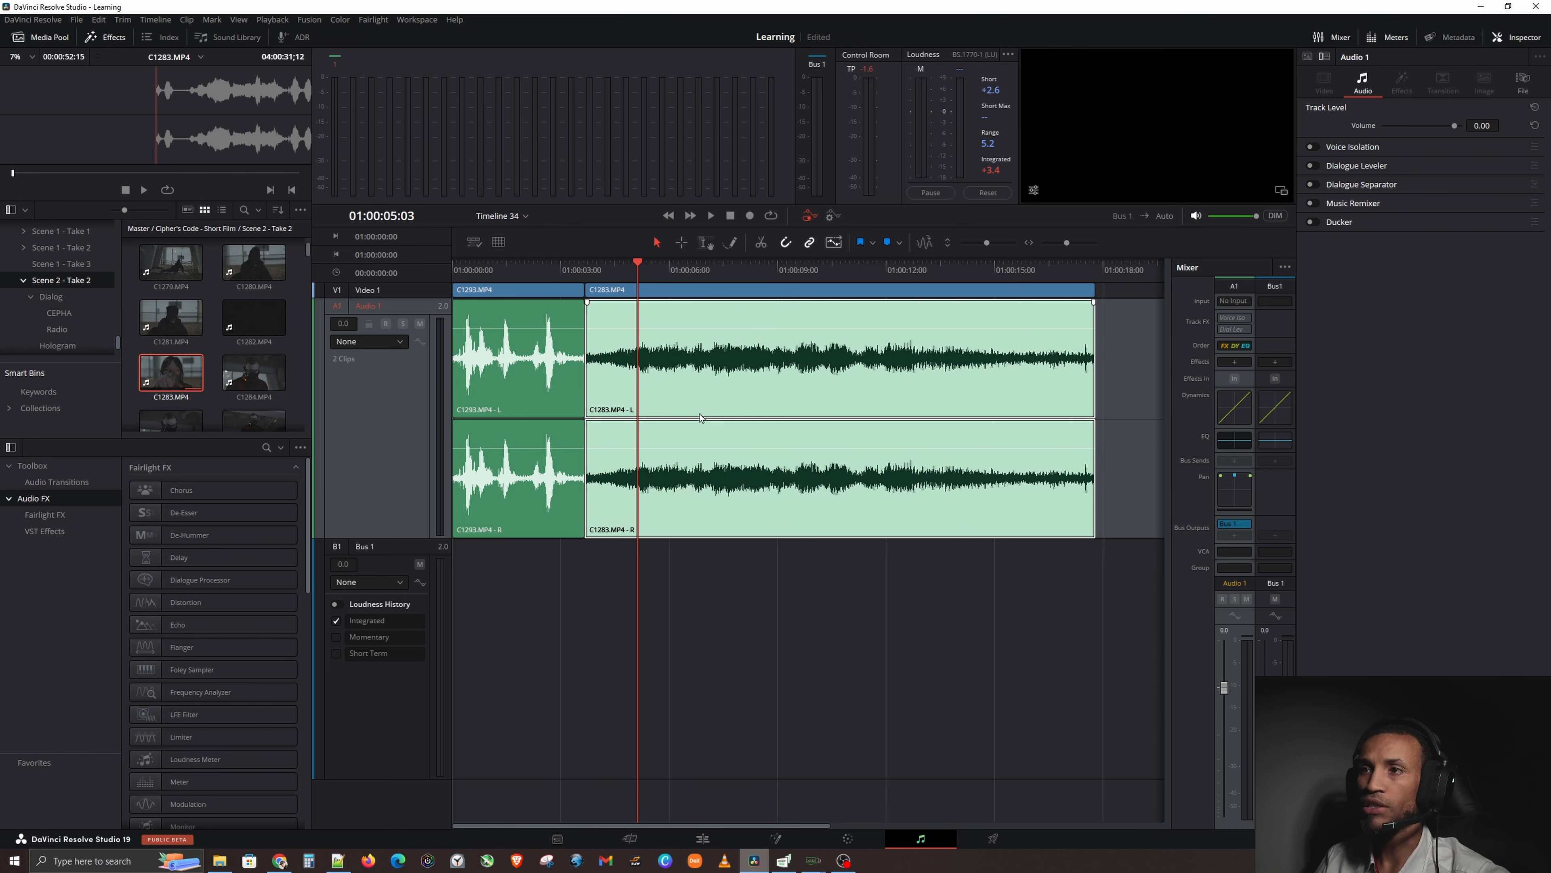
scroll(701, 418, up, 1)
scroll(701, 417, down, 3)
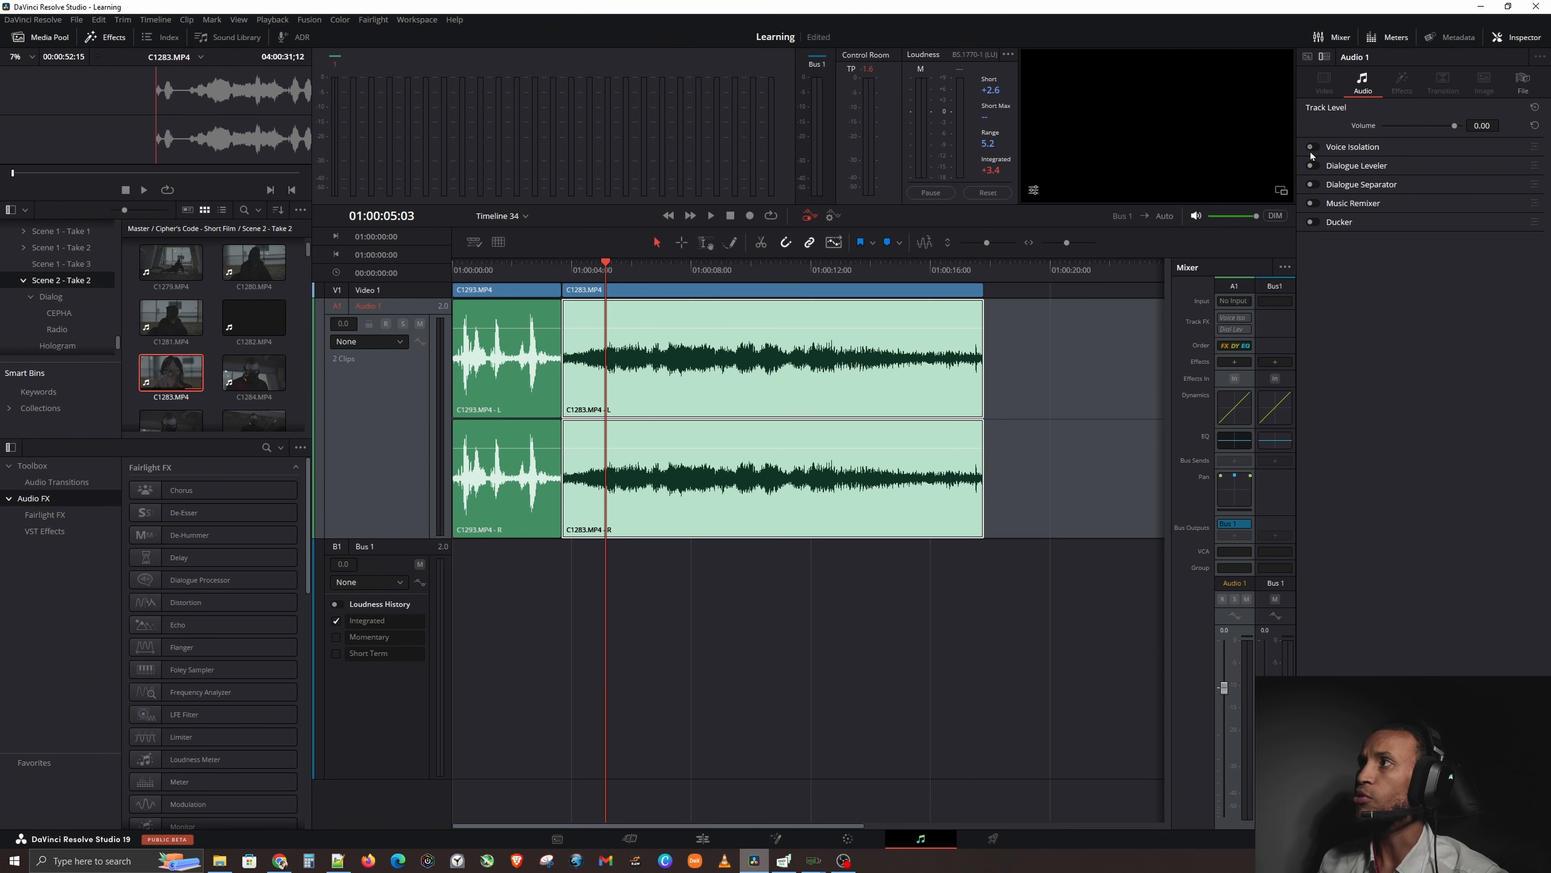
- Enable Voice Isolation on the whole Audio 1 track, set its amount to 30 and save the project
click(1310, 147)
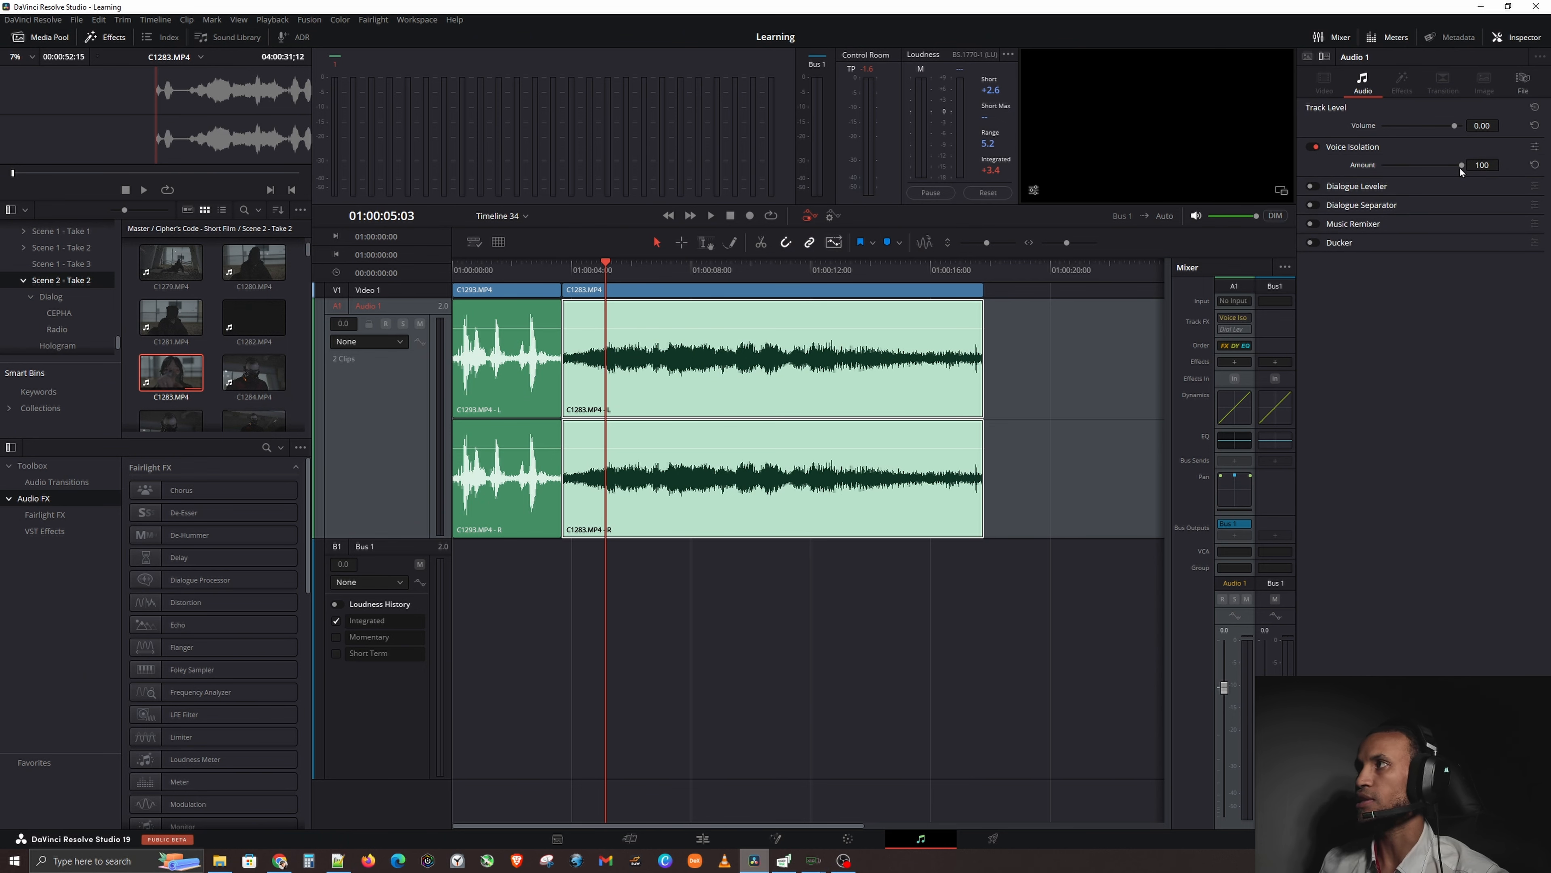
drag(1459, 166, 1375, 191)
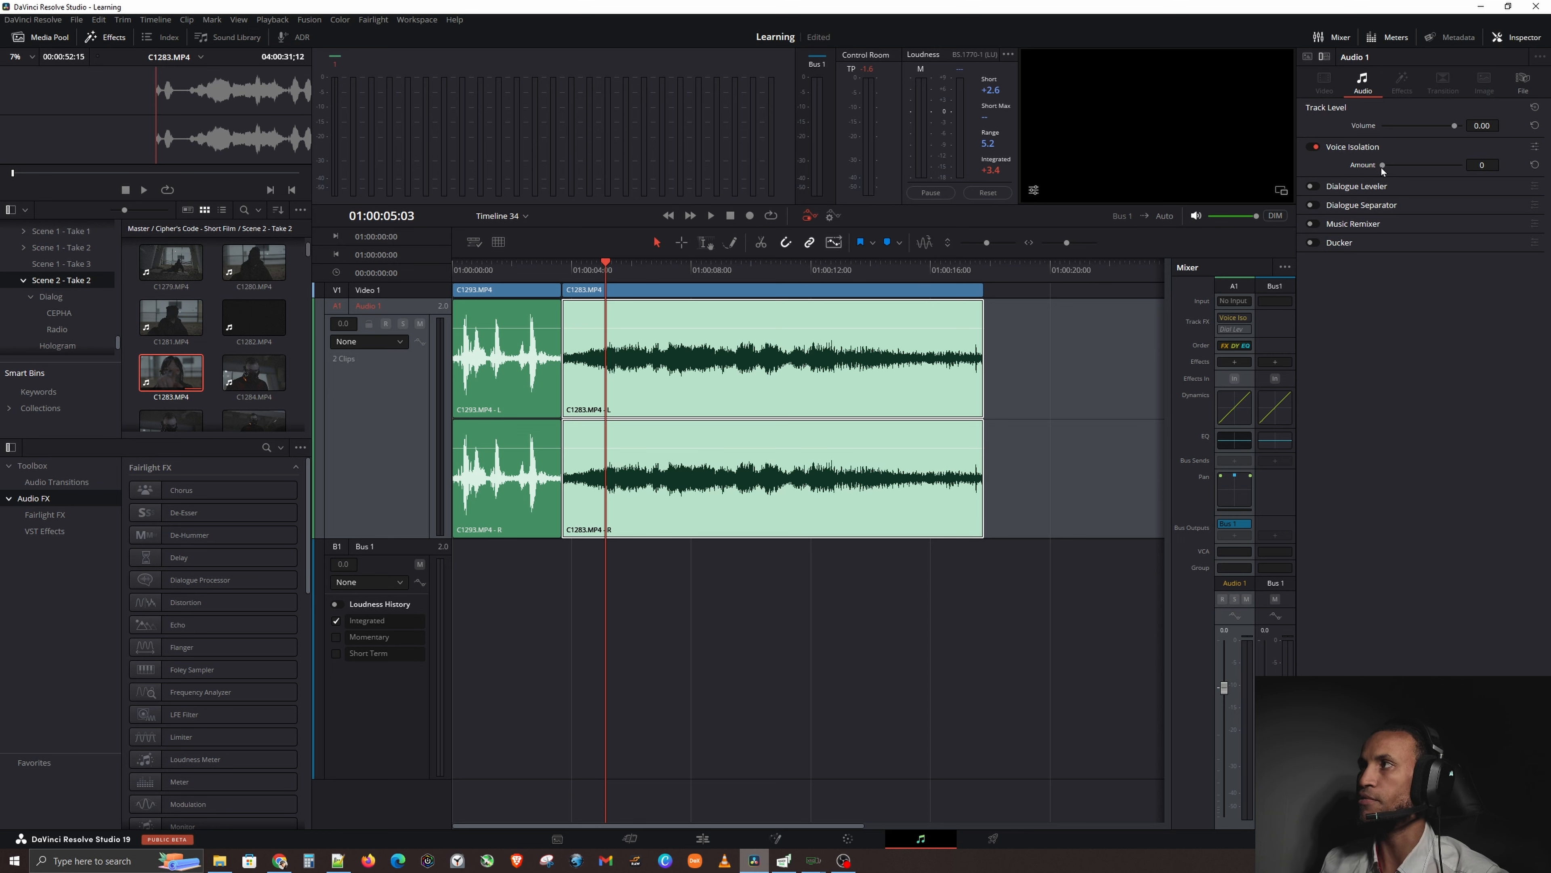
drag(1385, 166, 1391, 169)
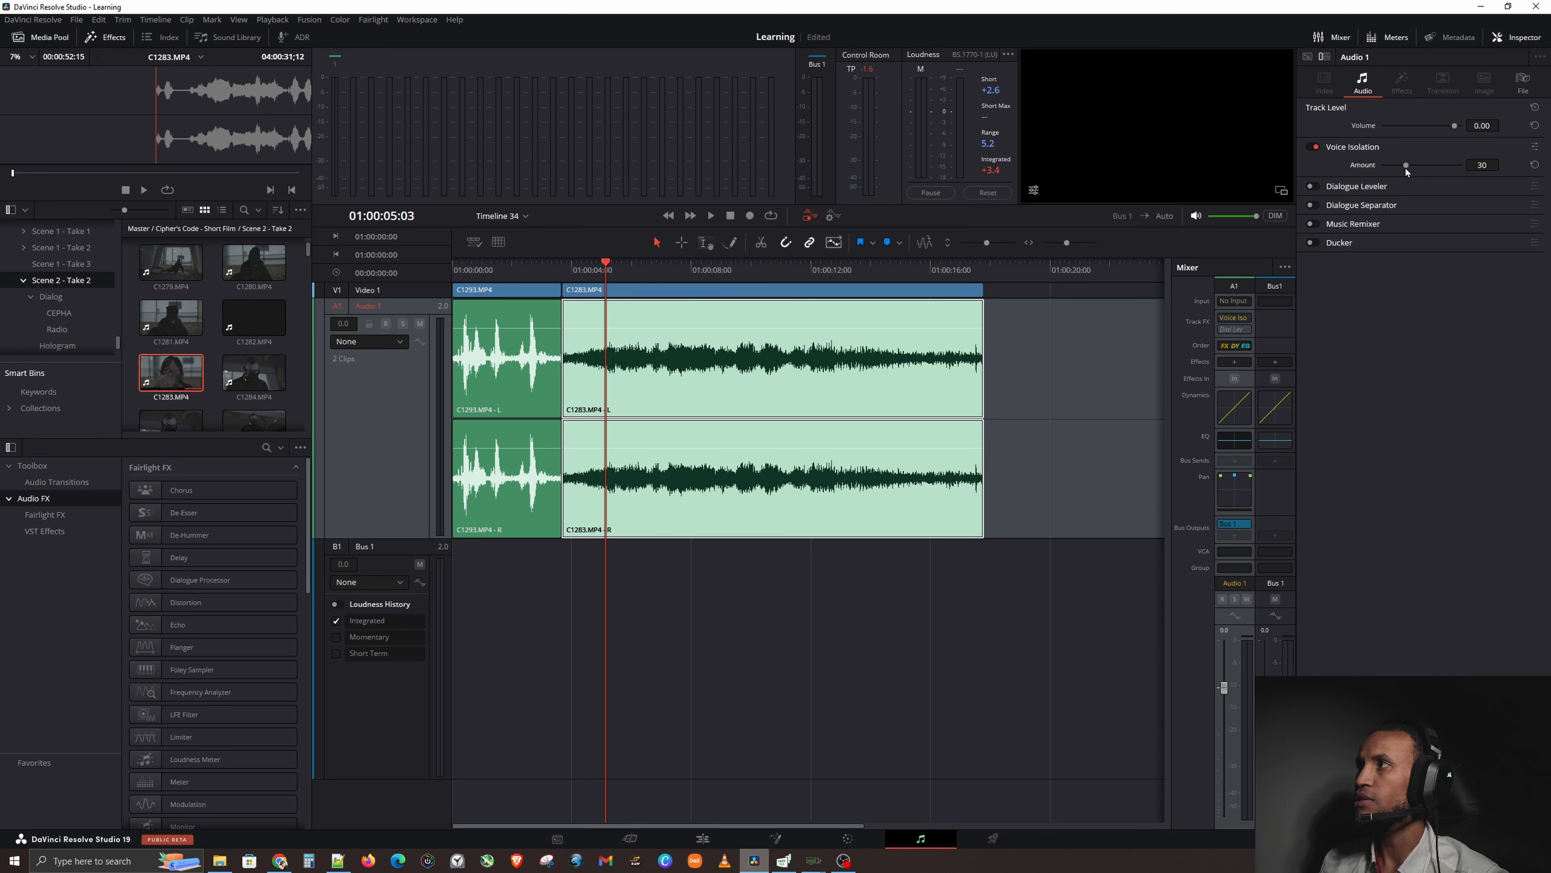
key(ctrl+s)
key(ctrl+s)
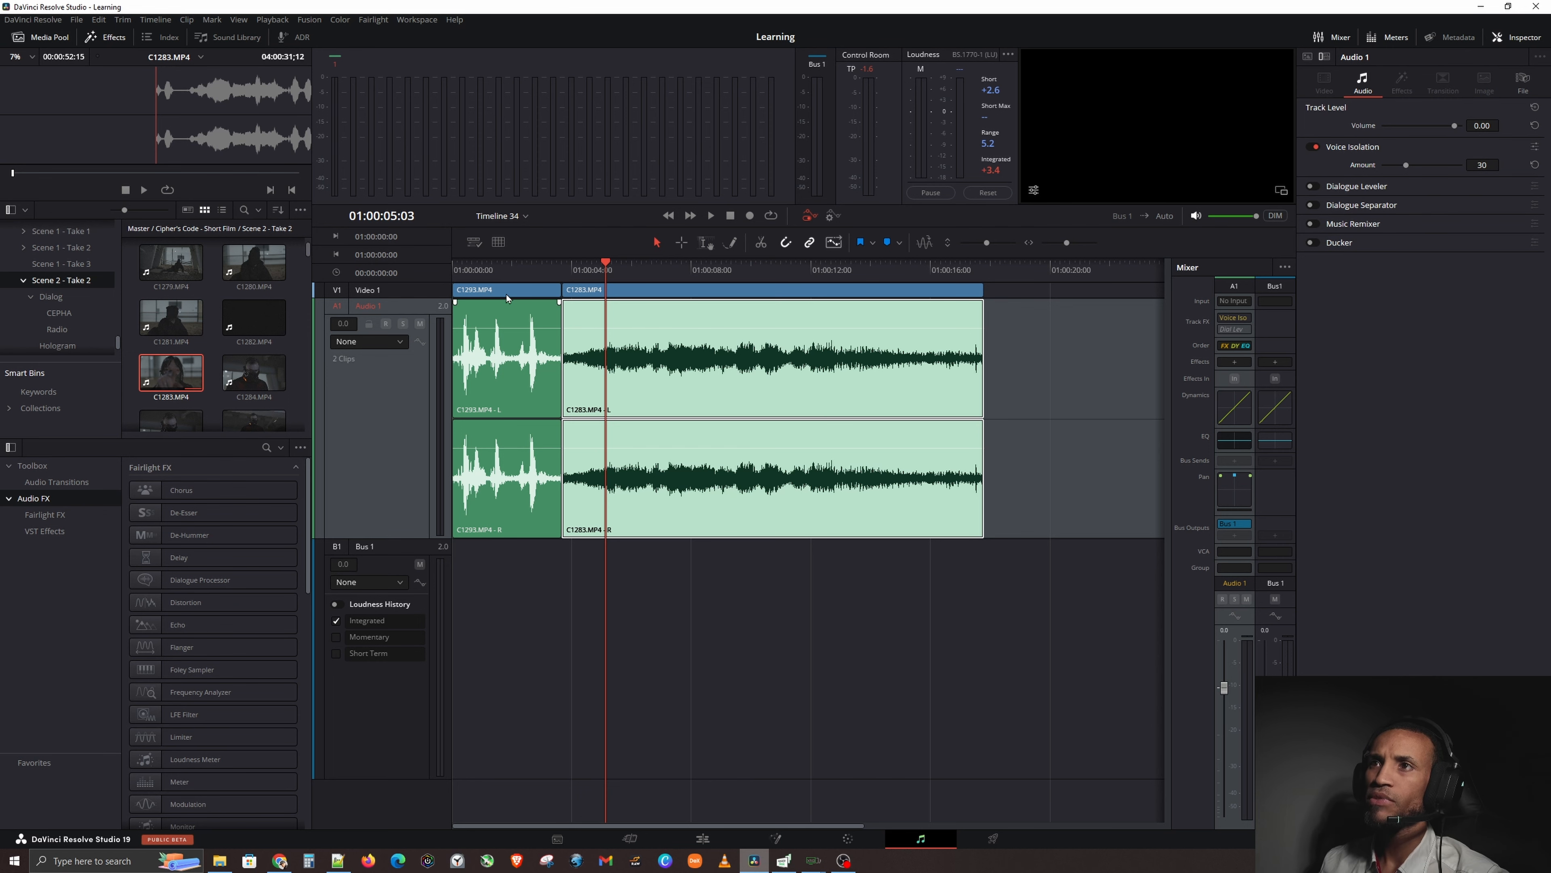
- Return the playhead to the timeline start and re-enable the Video 1 track on the Edit page
drag(475, 269, 467, 270)
key(Home)
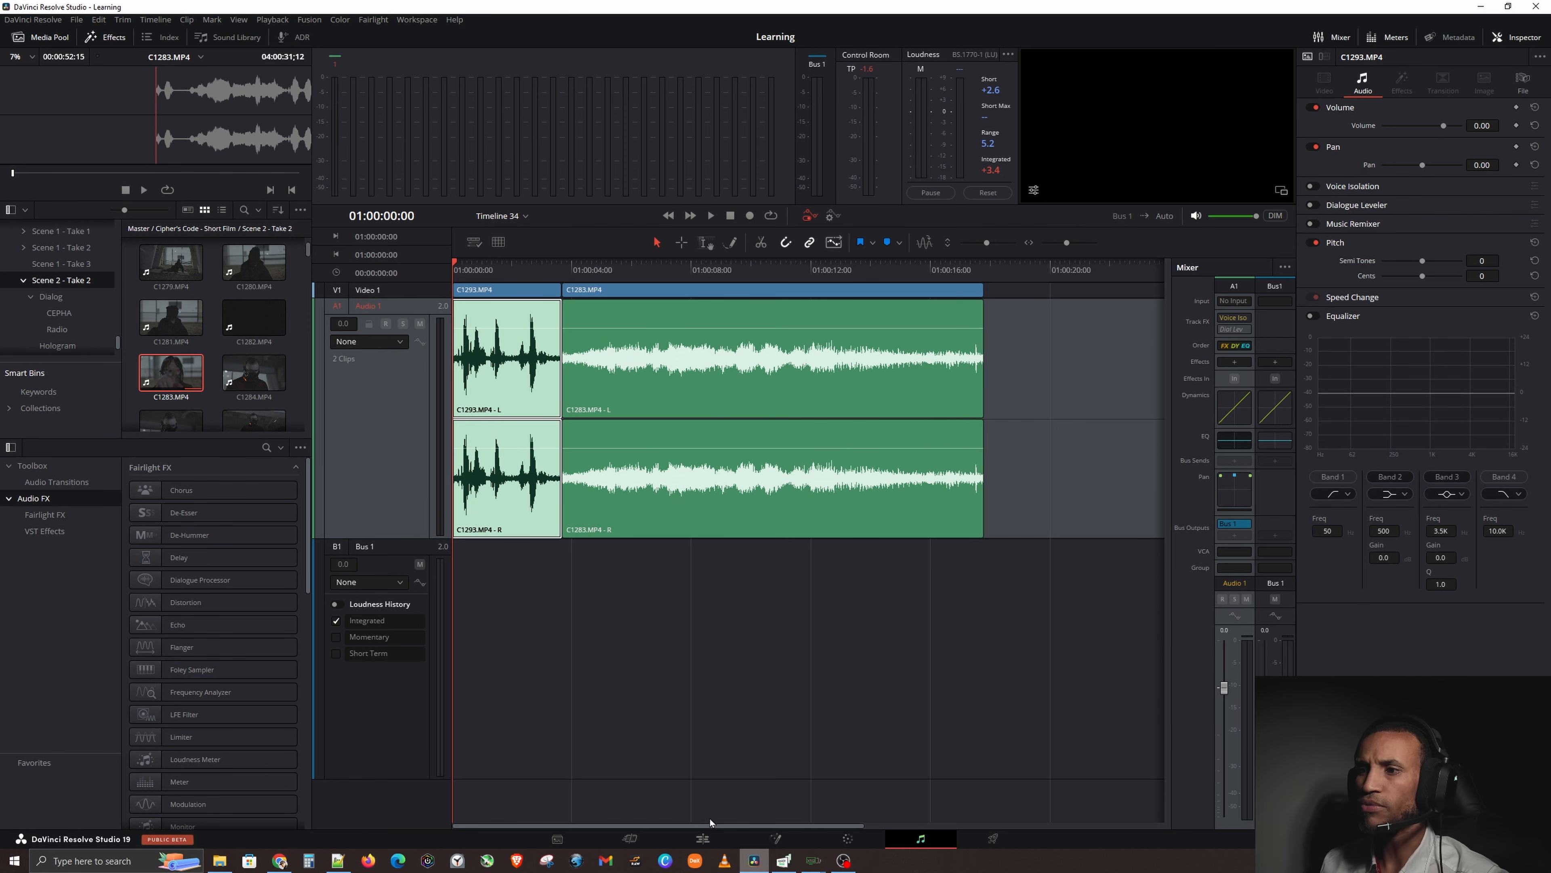
click(703, 837)
click(404, 593)
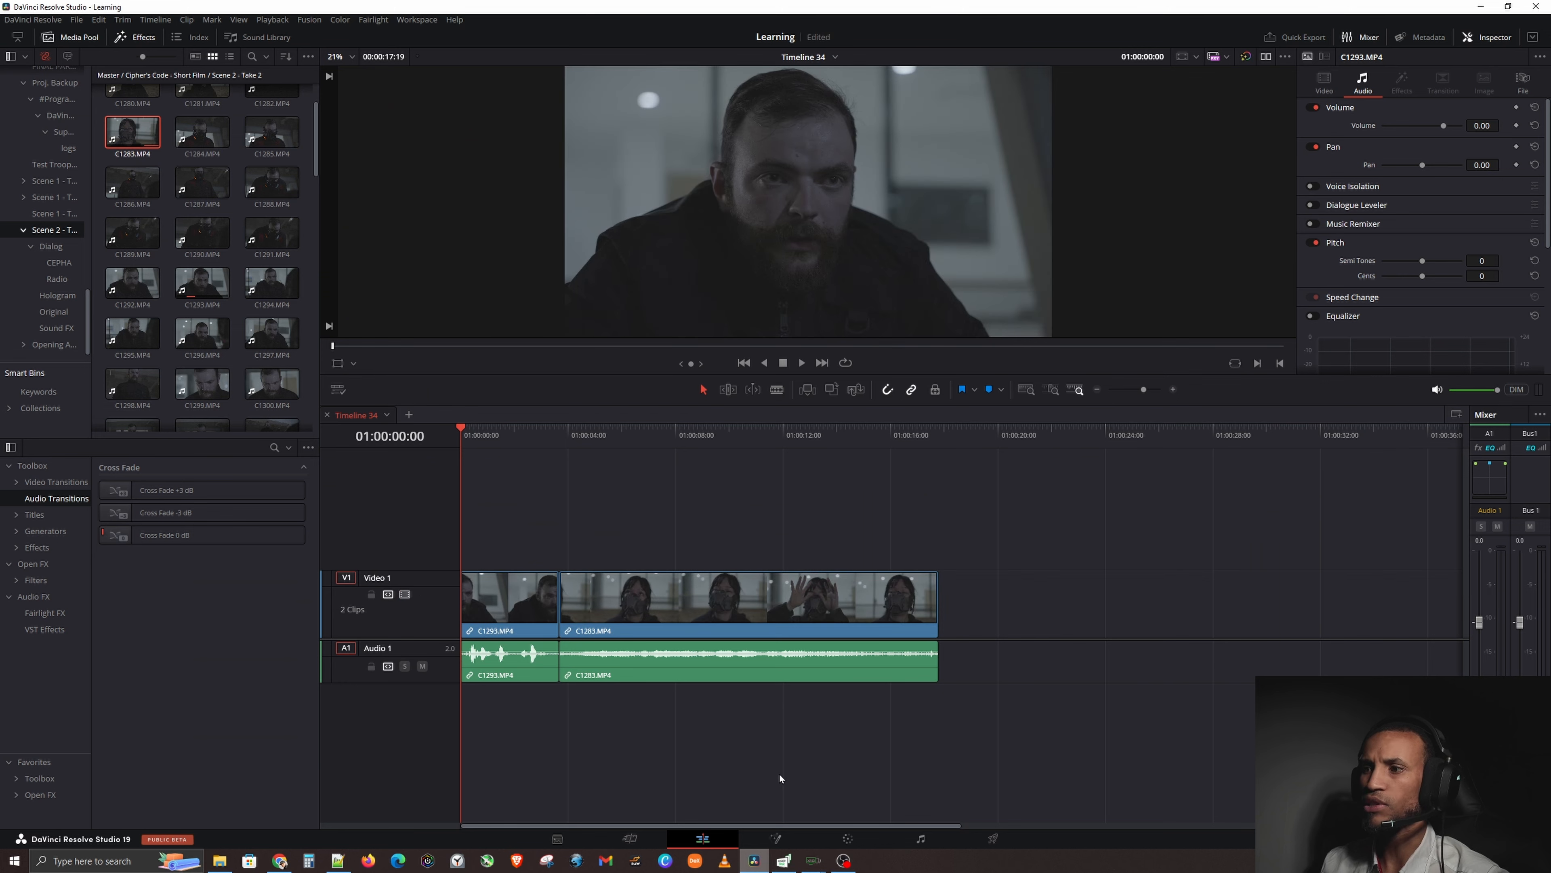
- Return to the Fairlight page and play from the timeline start past the cut to hear the voice isolation
click(920, 838)
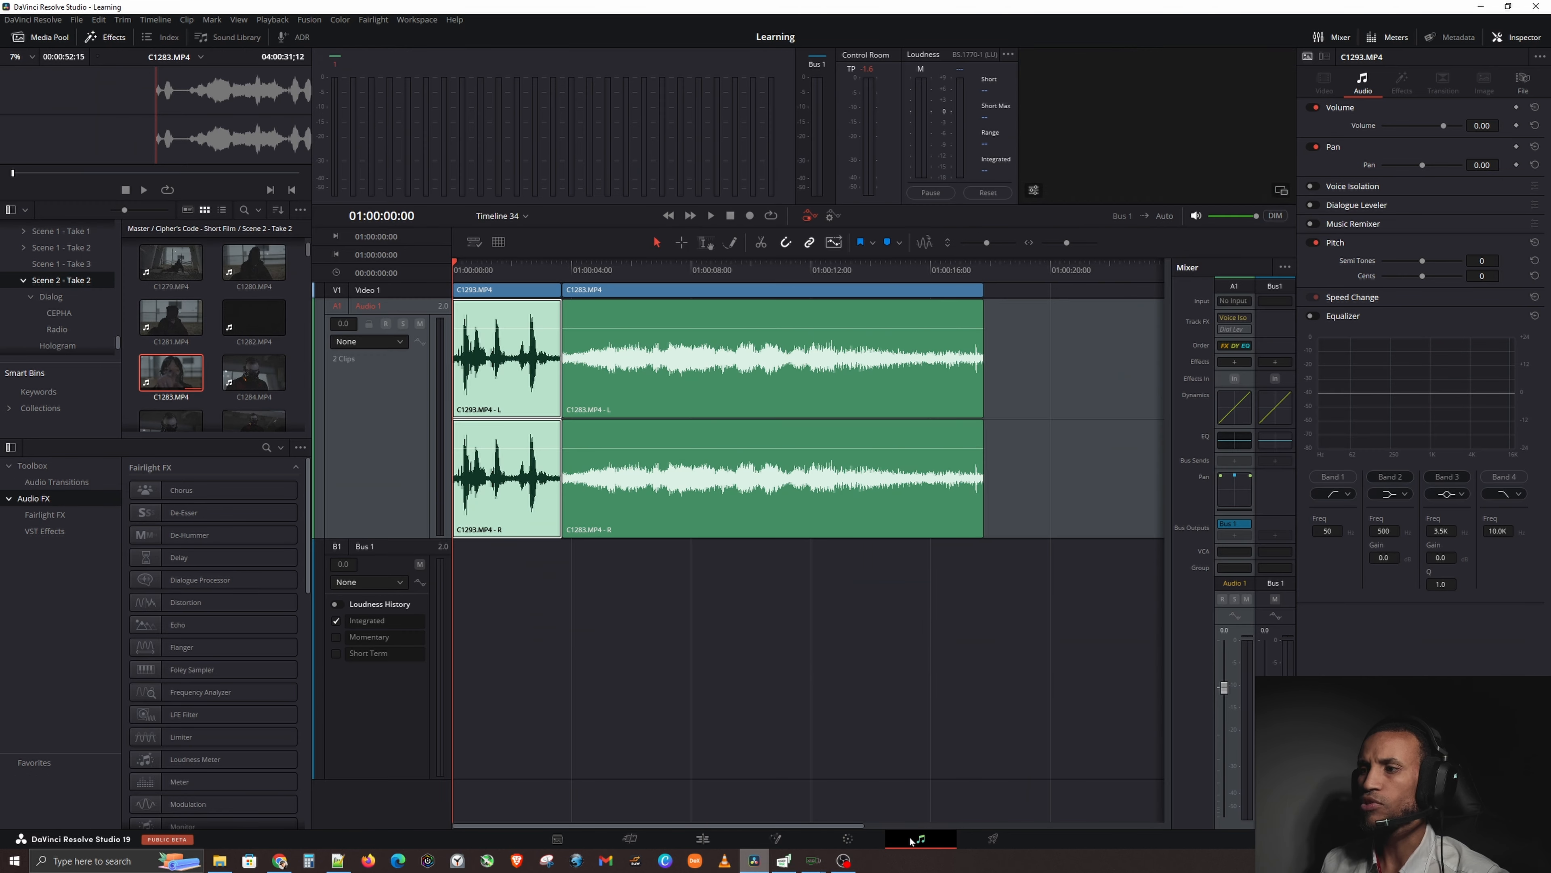
key(space)
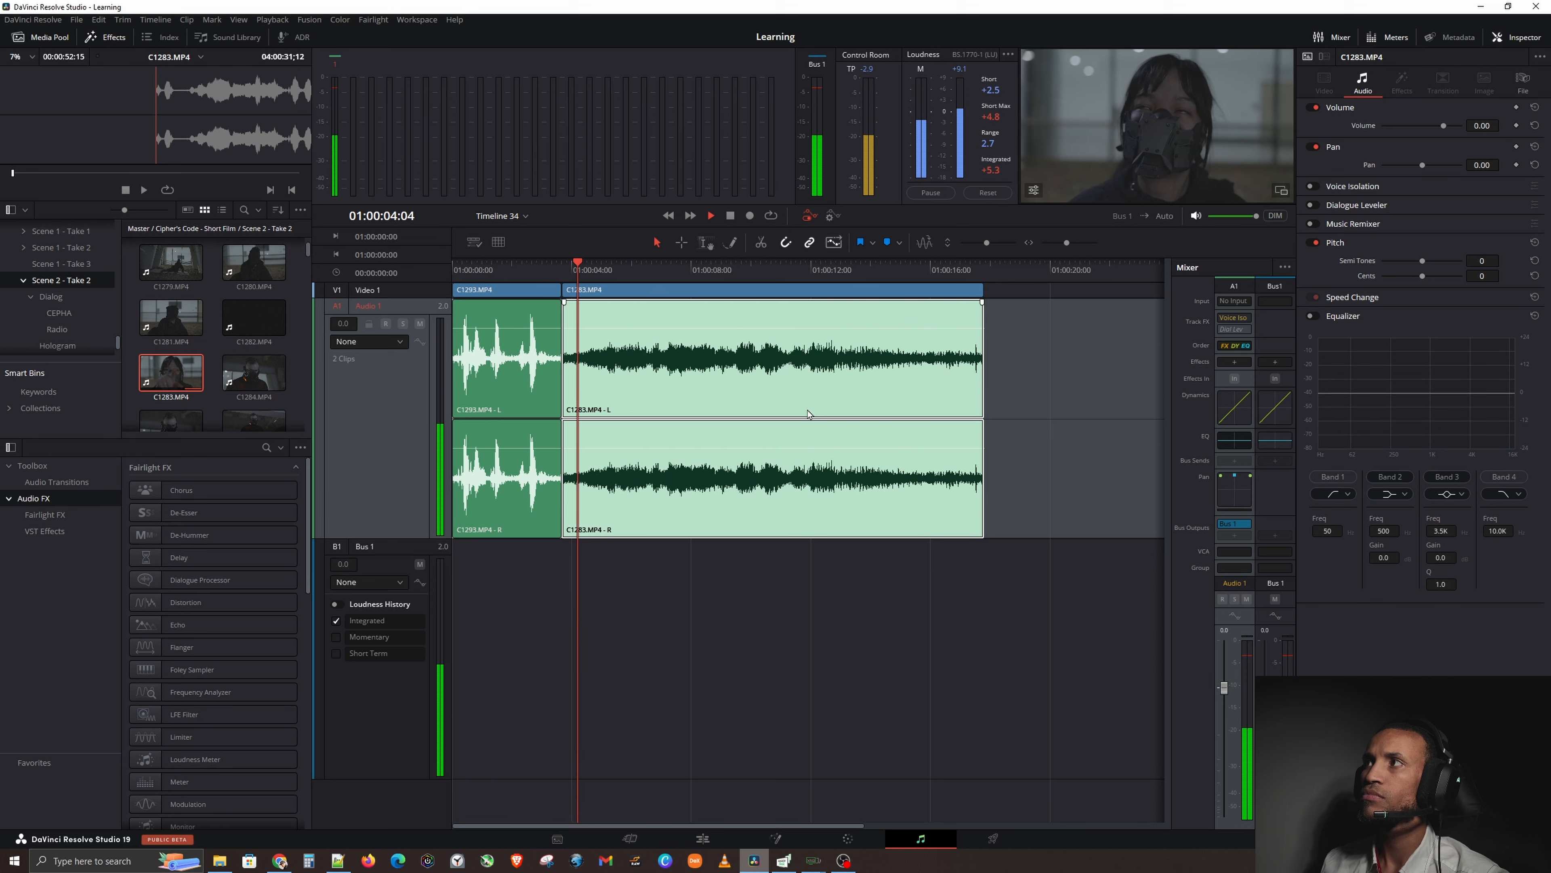
key(space)
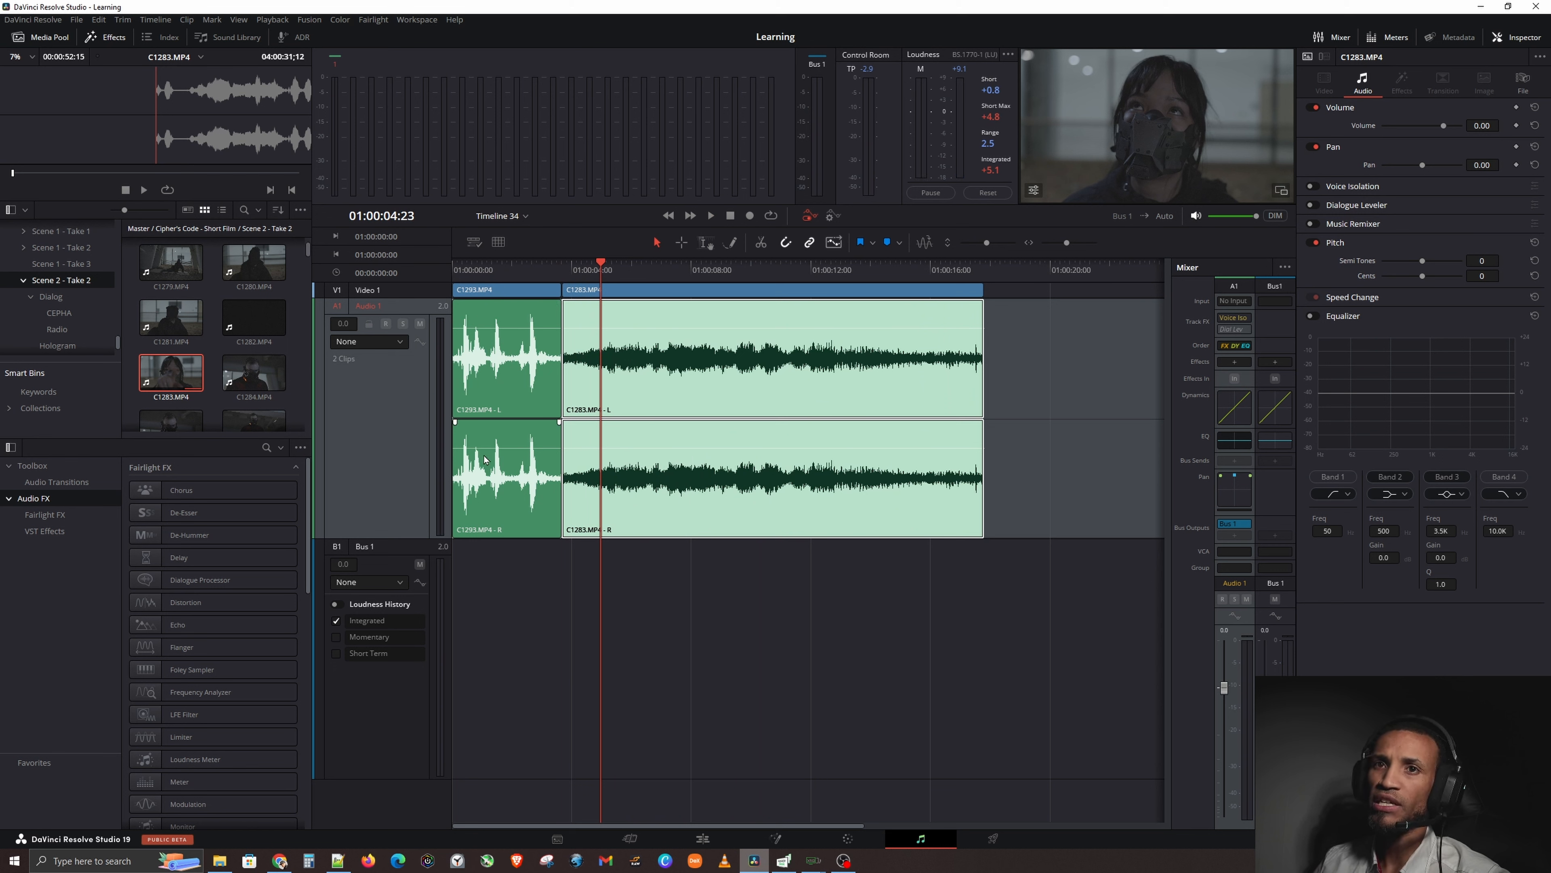
- Add a Cross Fade 0 dB audio transition at the cut between the two Audio 1 clips and set it to 1.5 seconds
click(70, 487)
click(68, 485)
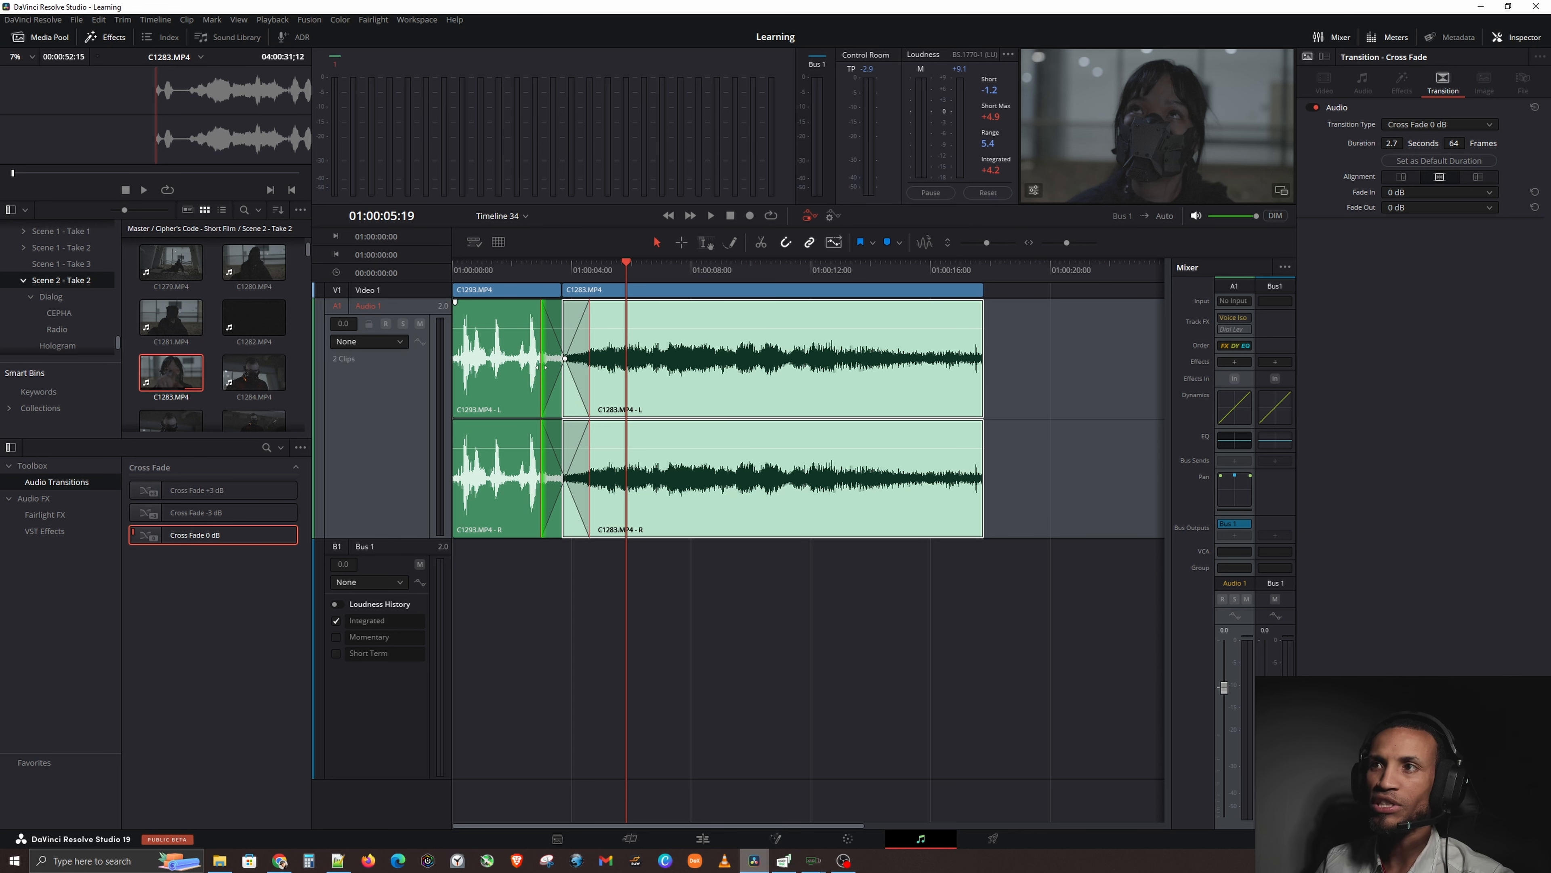
drag(548, 367, 543, 367)
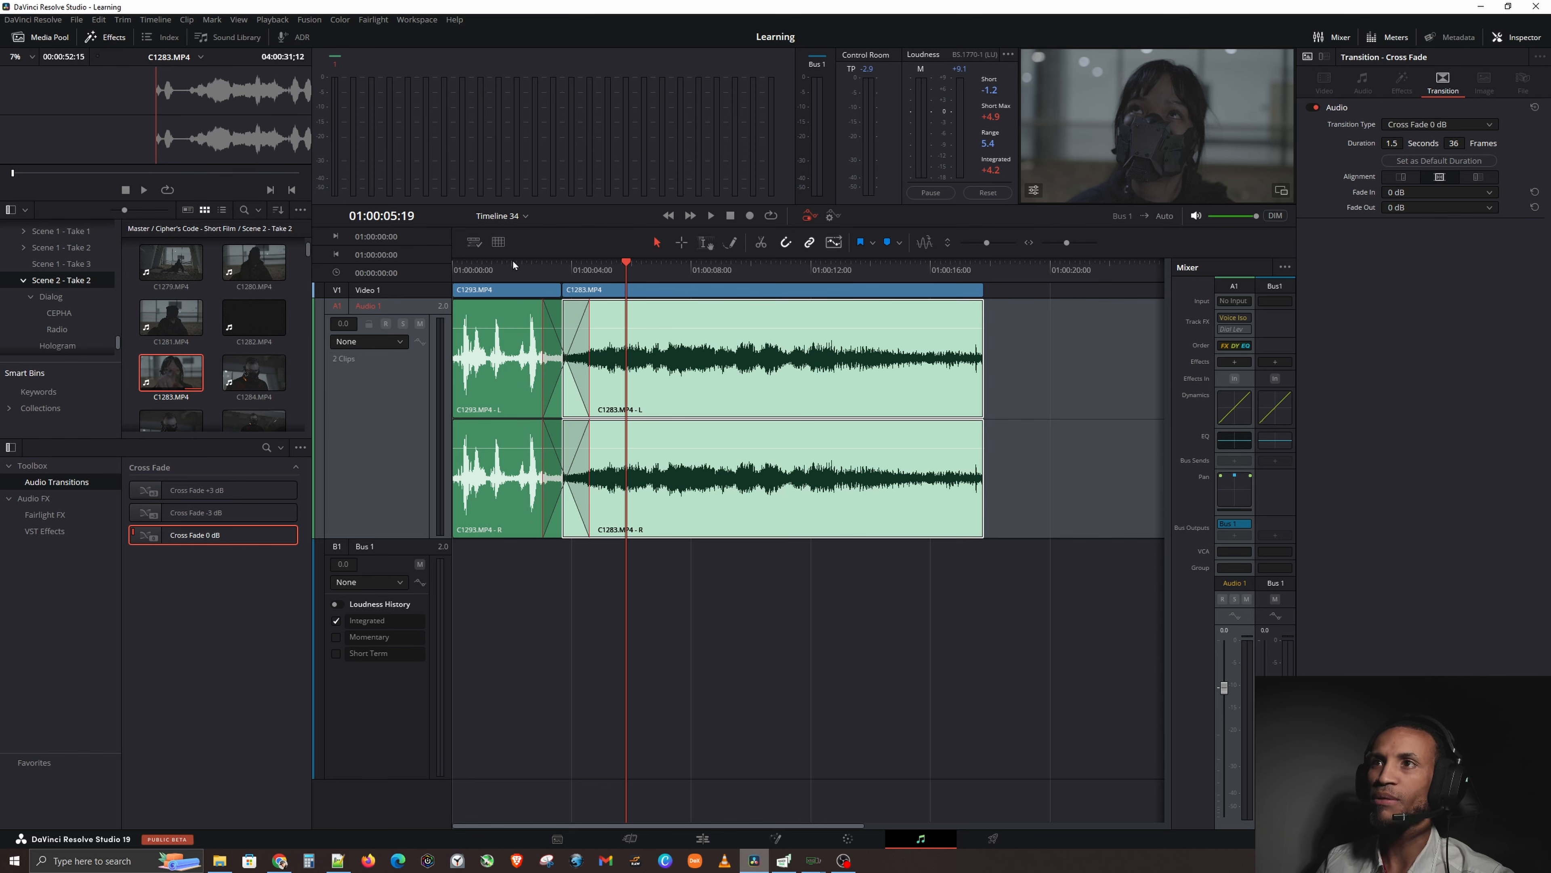
- Play from near the timeline start through the cross fade to hear how the audio blends between the clips
click(462, 268)
key(space)
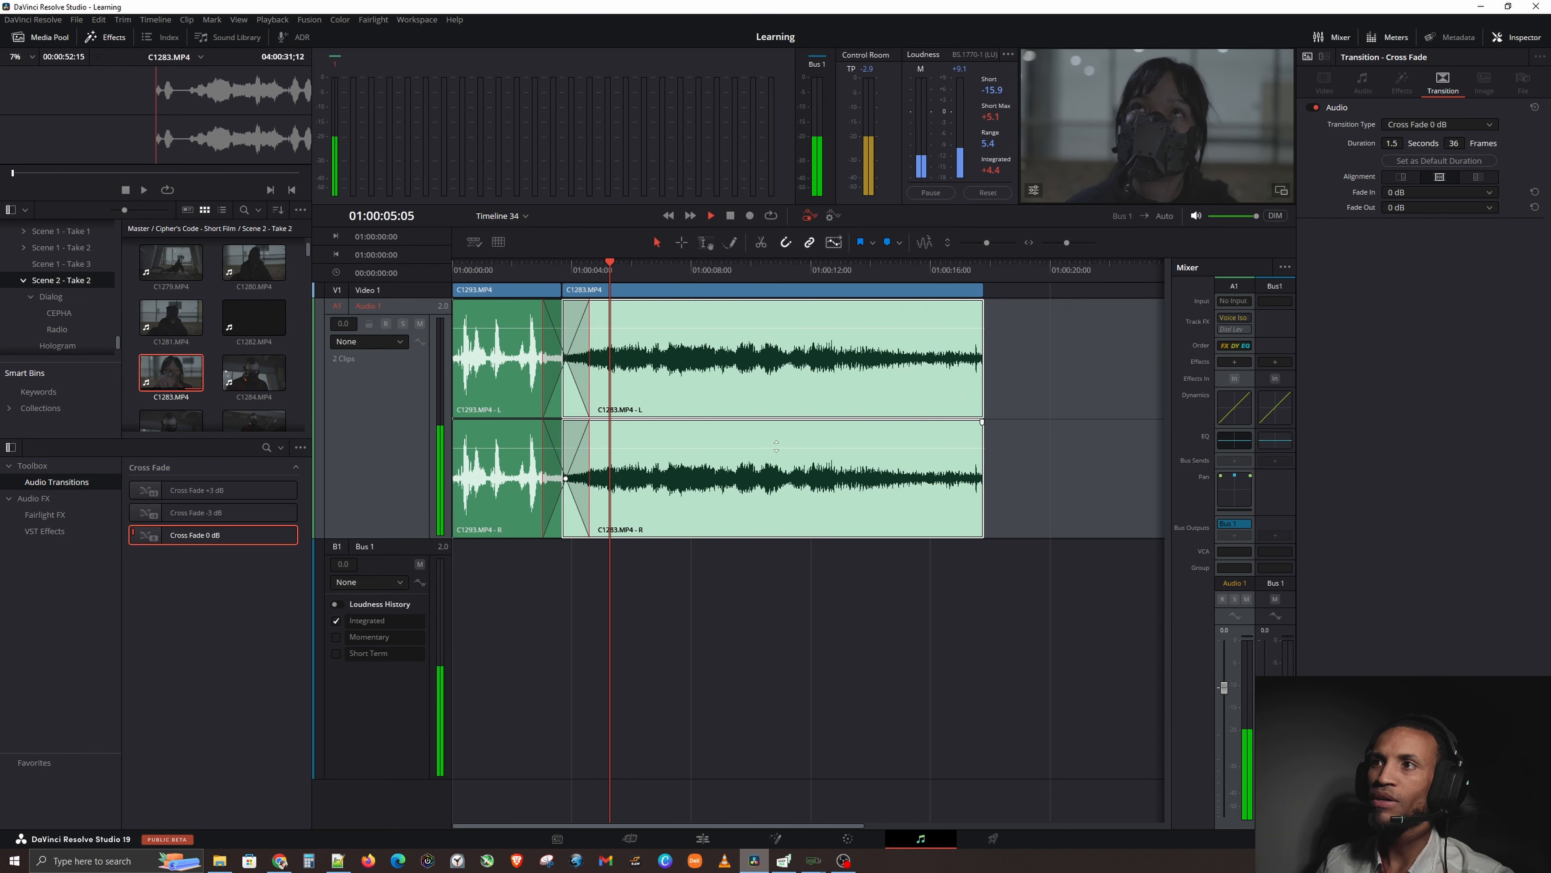
key(space)
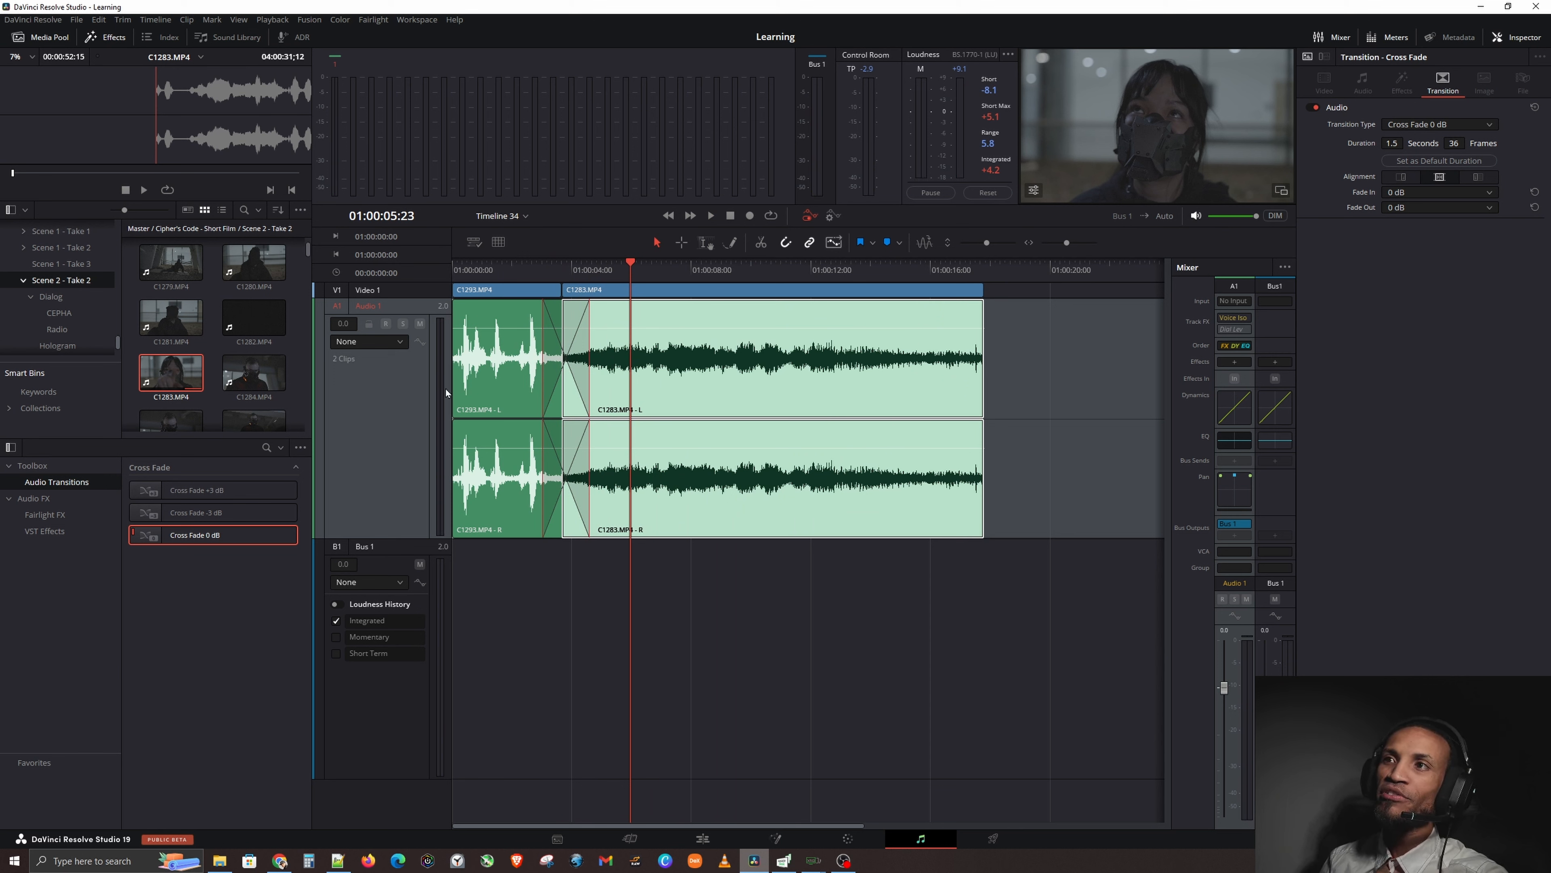
- Delete the cross fade between the two clips on the Audio 1 track
click(392, 290)
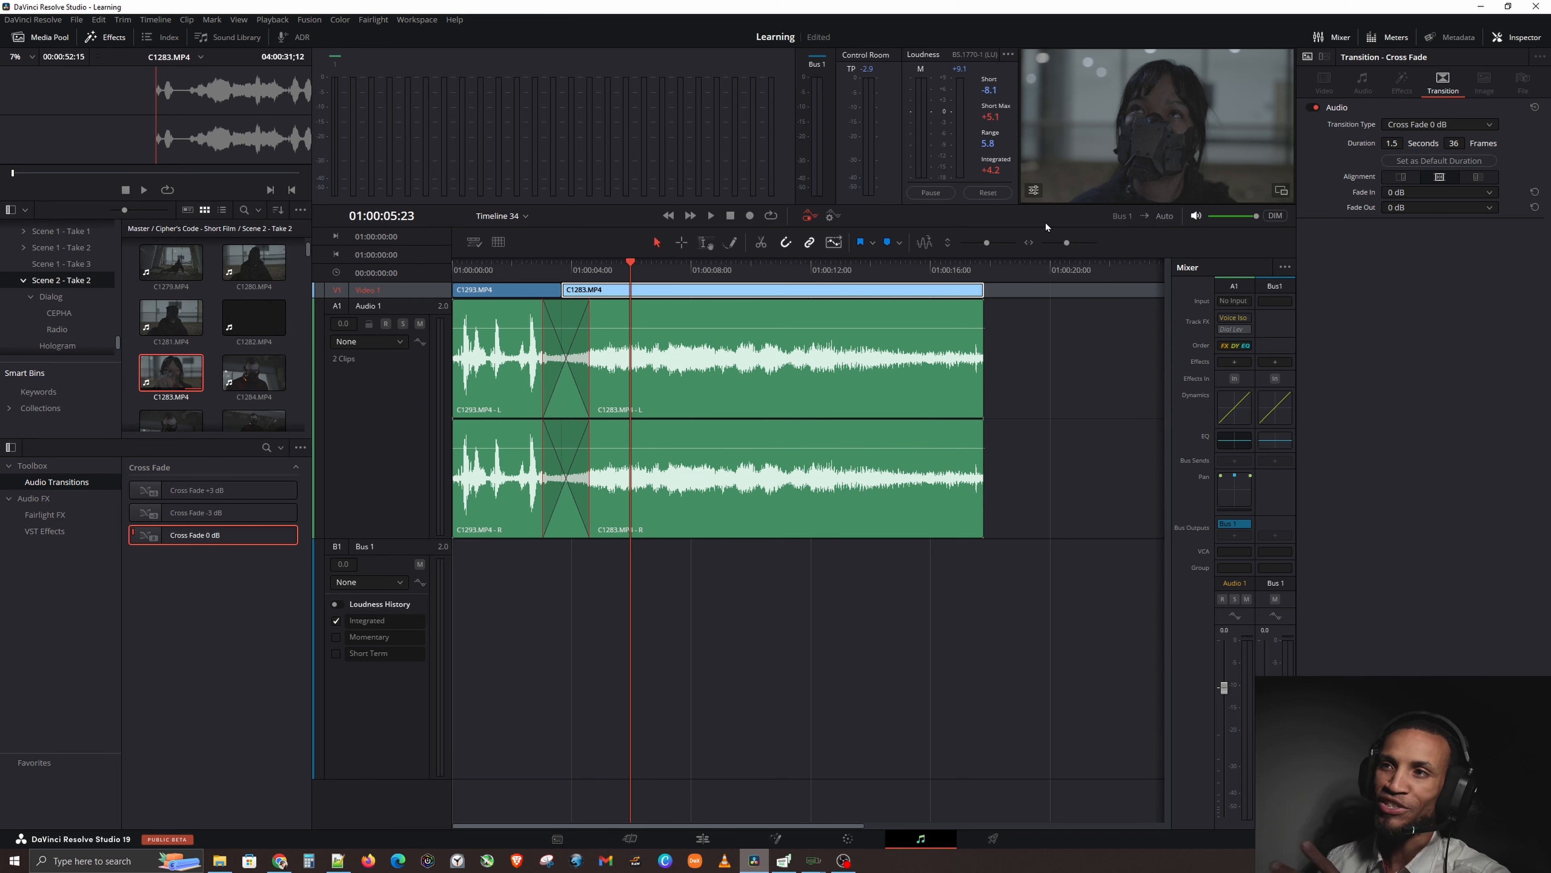
click(409, 463)
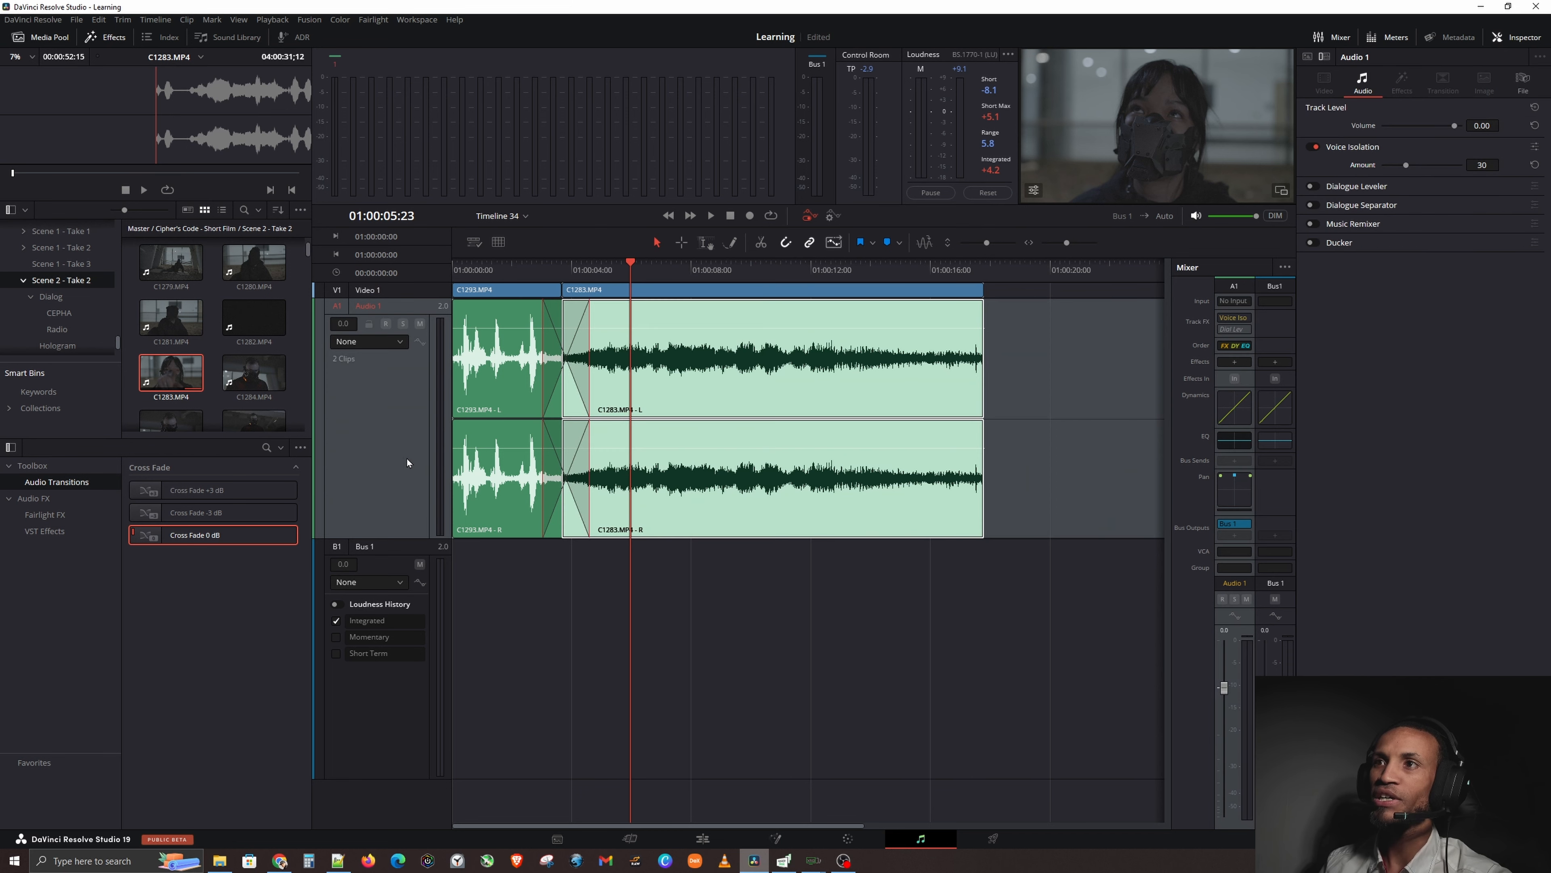
click(583, 382)
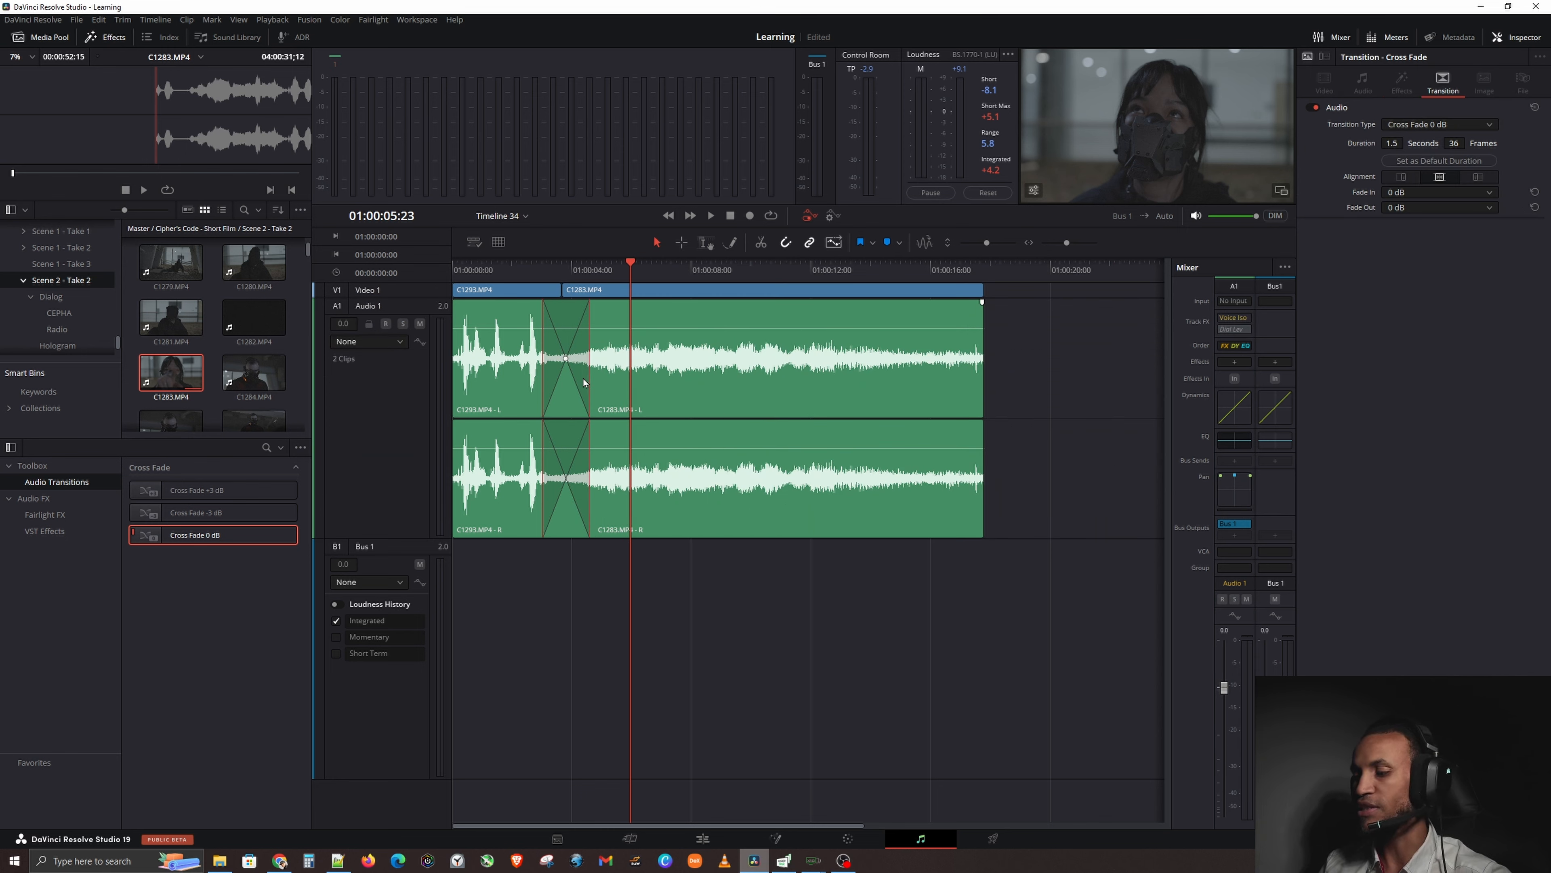
key(Delete)
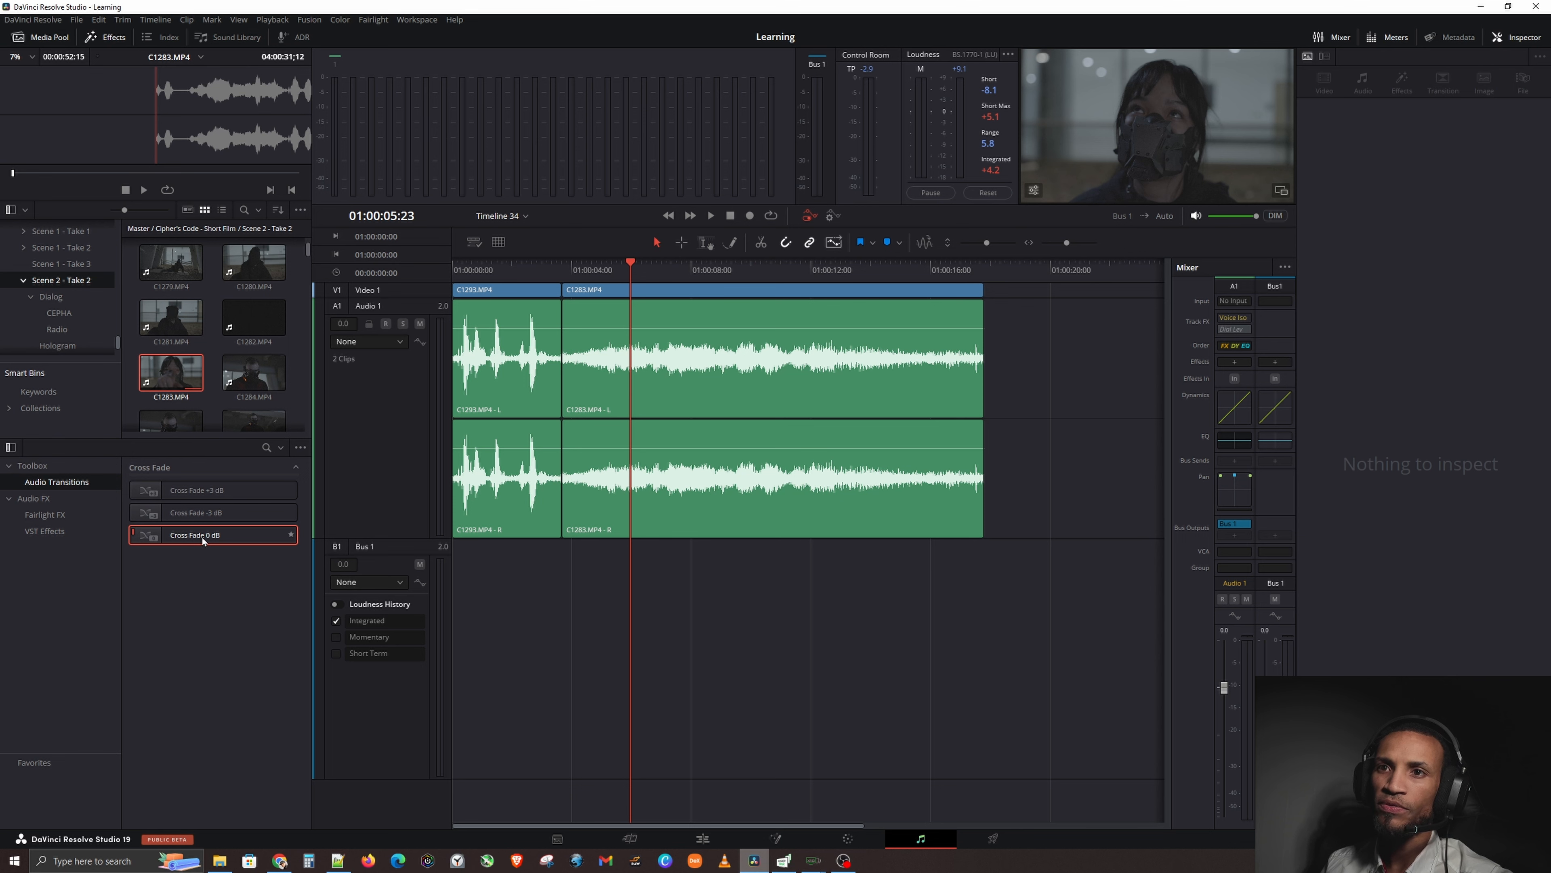
- Place a Cross Fade 0 dB at the Audio 1 cut again and lengthen it on both sides to 2.3 seconds
drag(203, 542, 560, 350)
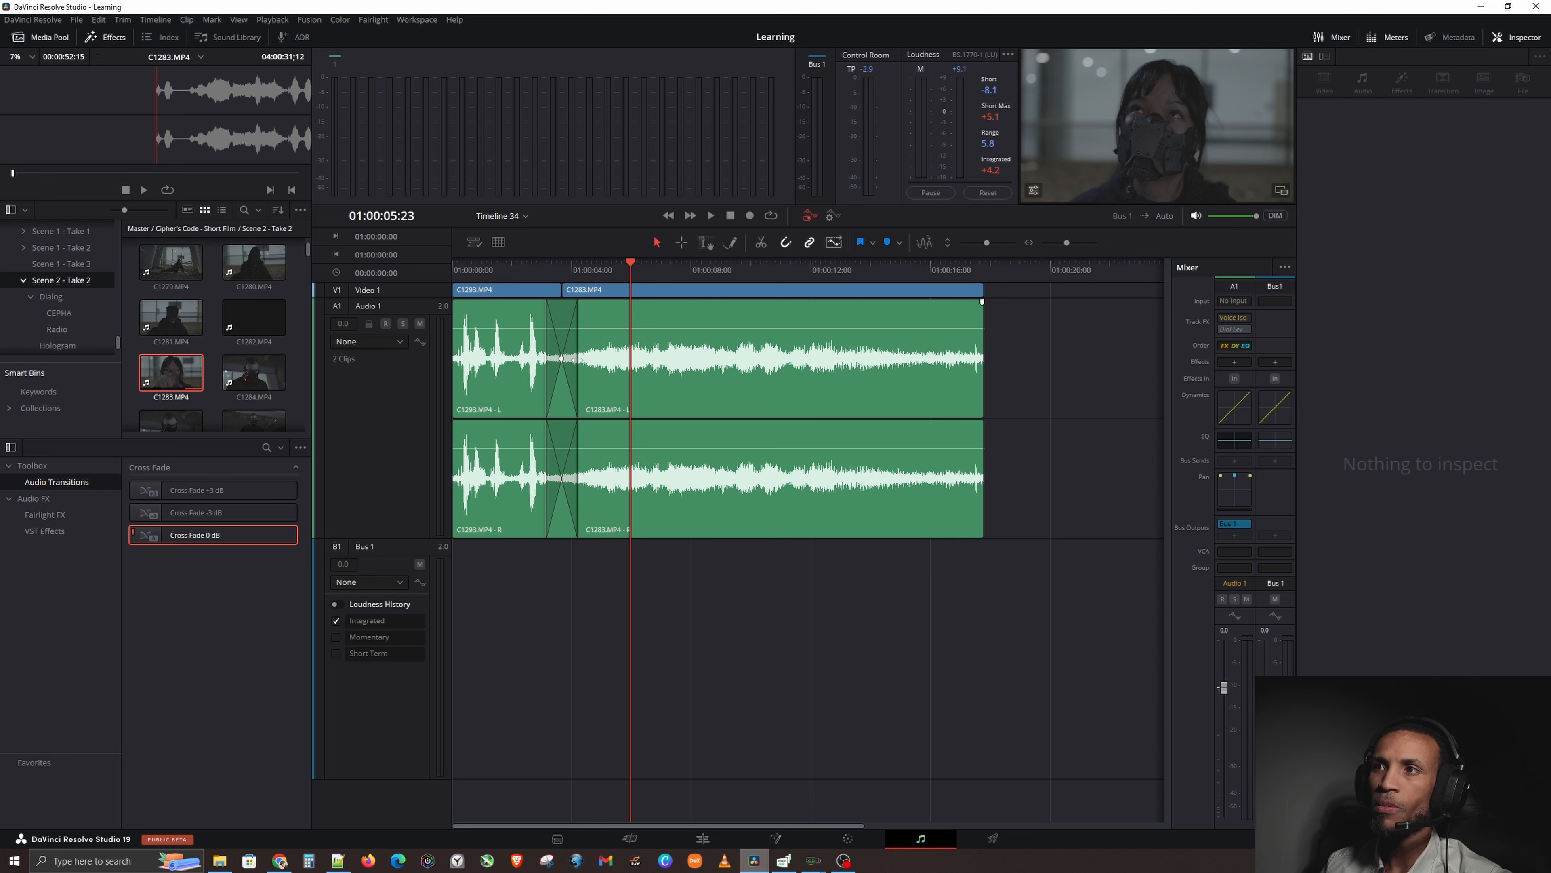
click(557, 367)
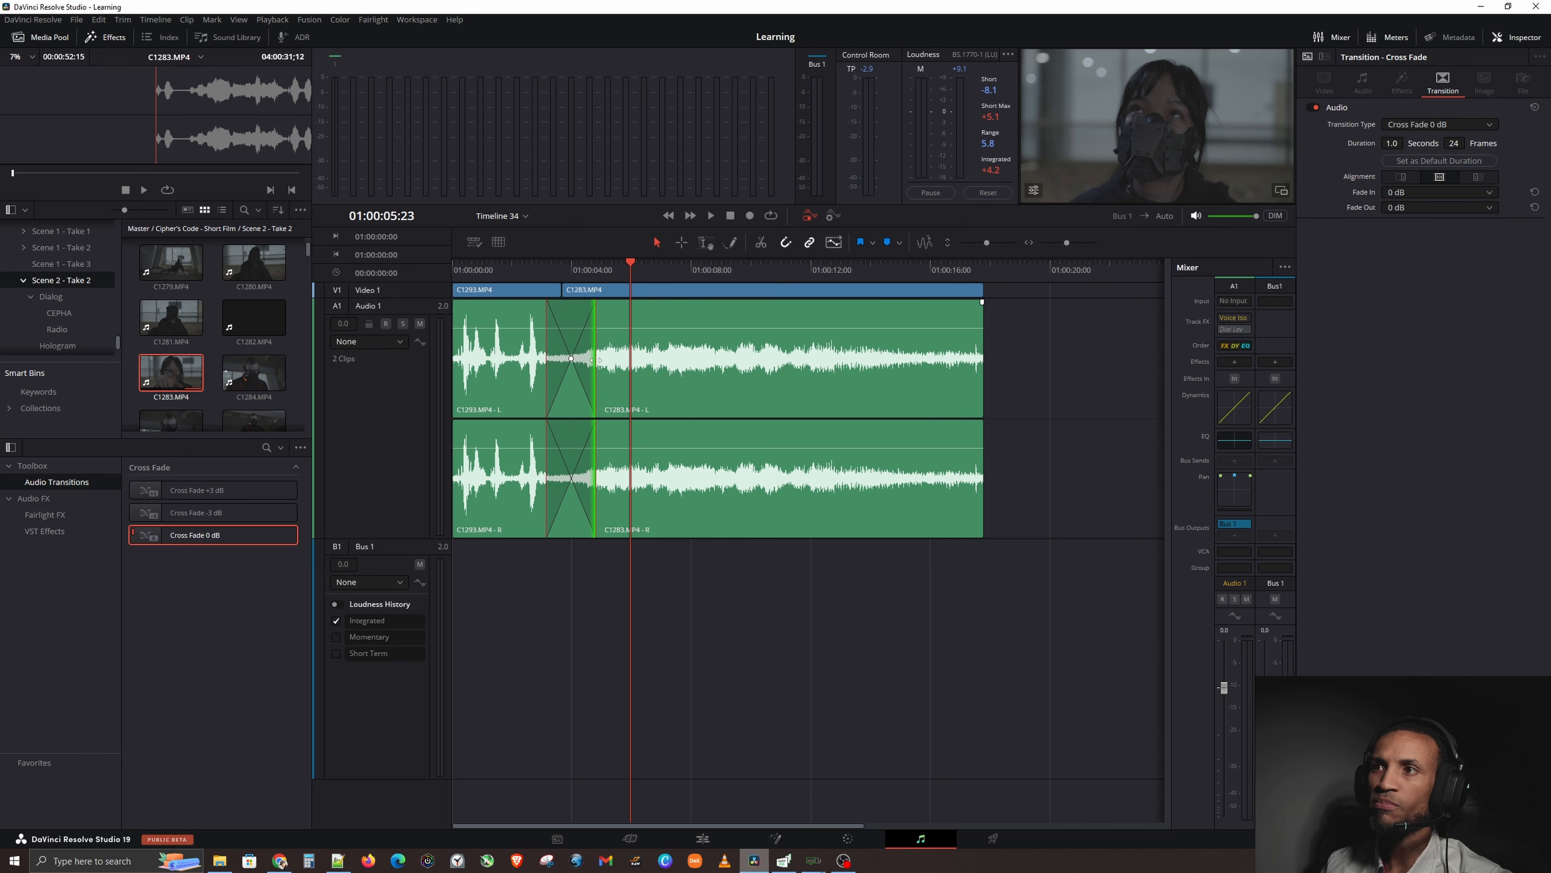
drag(547, 357, 528, 357)
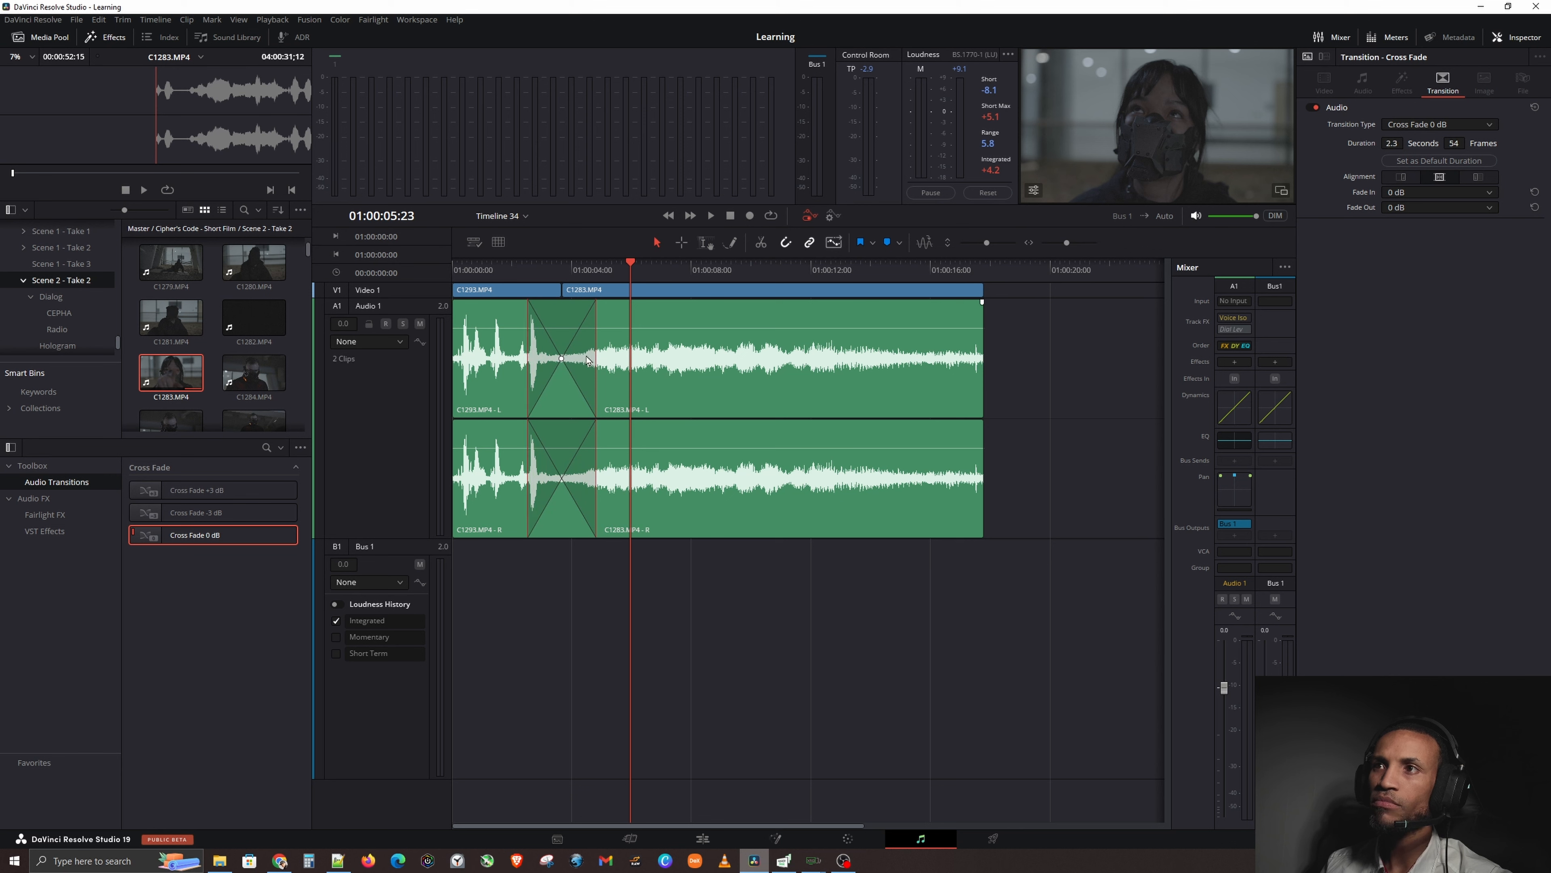
- Play the timeline from near its start through the 2.3-second cross fade to hear how the two clips blend
drag(527, 268, 435, 281)
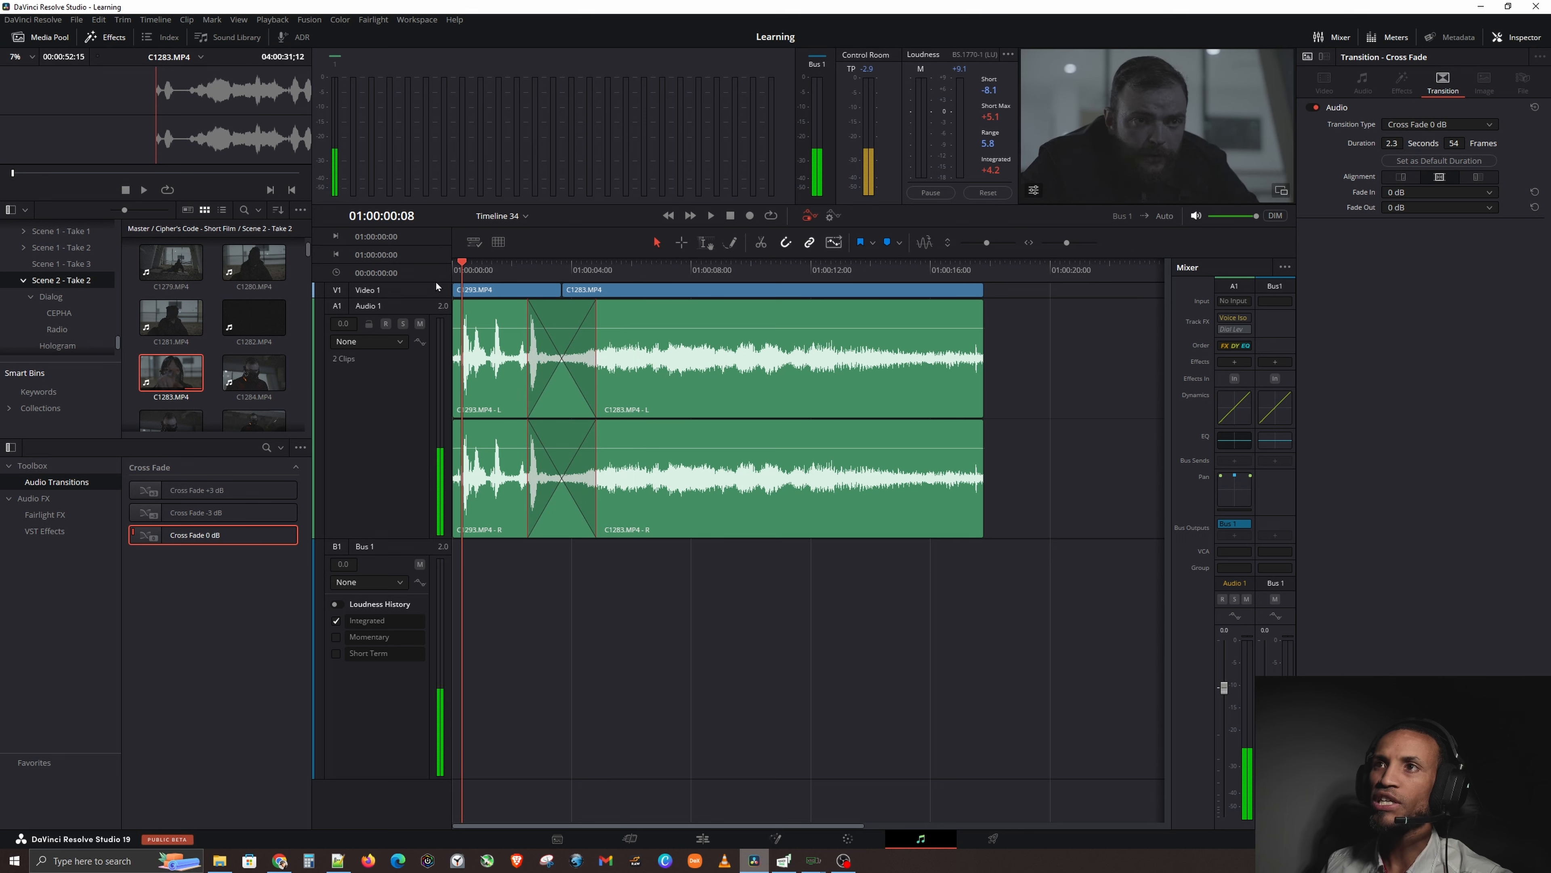
key(space)
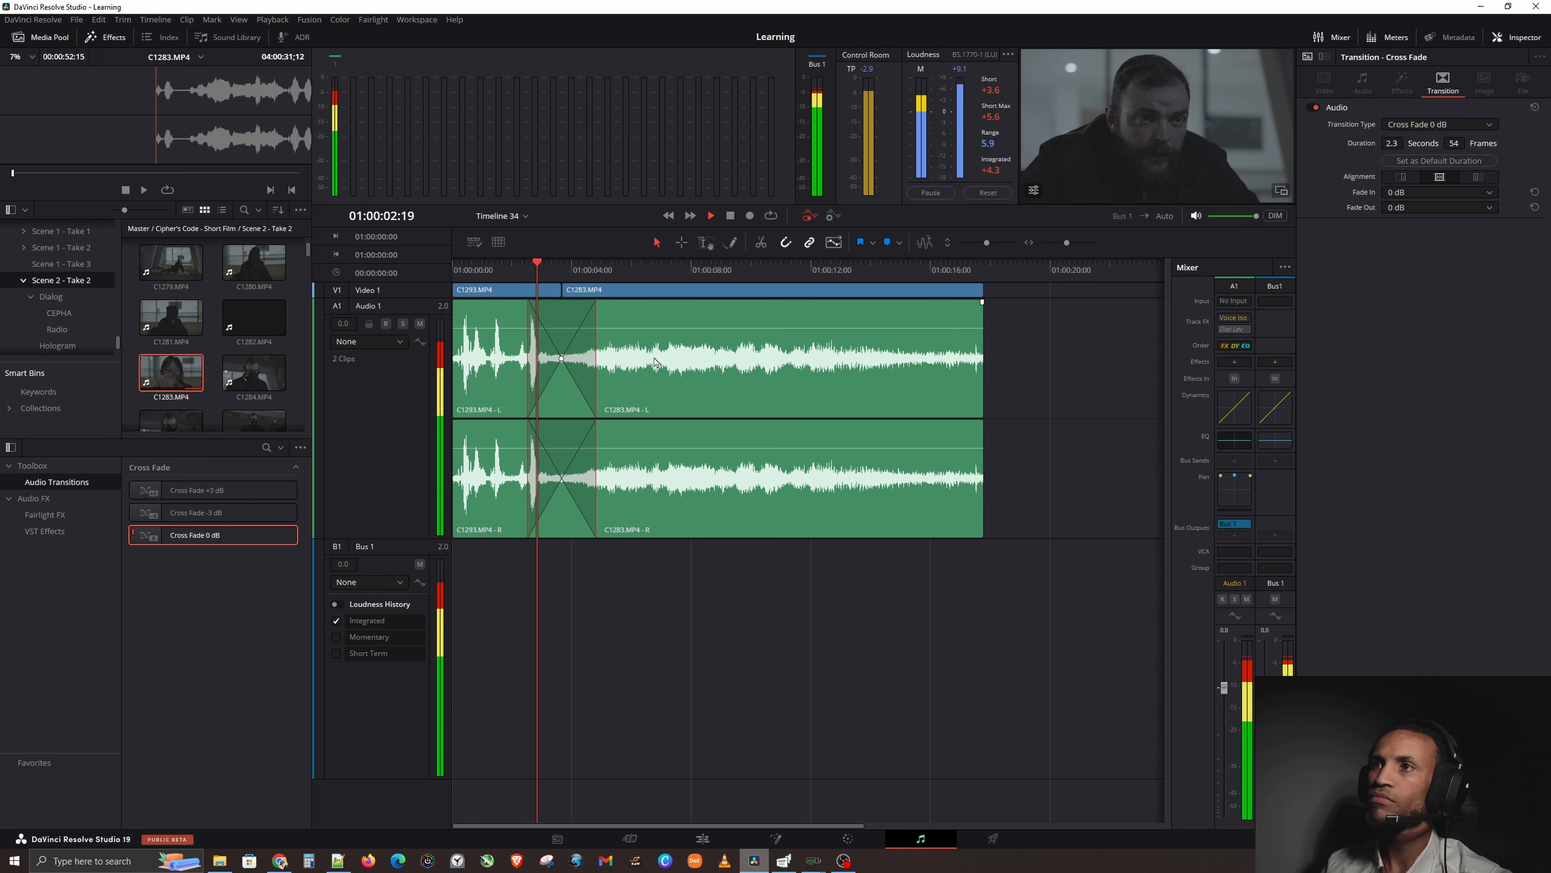
key(space)
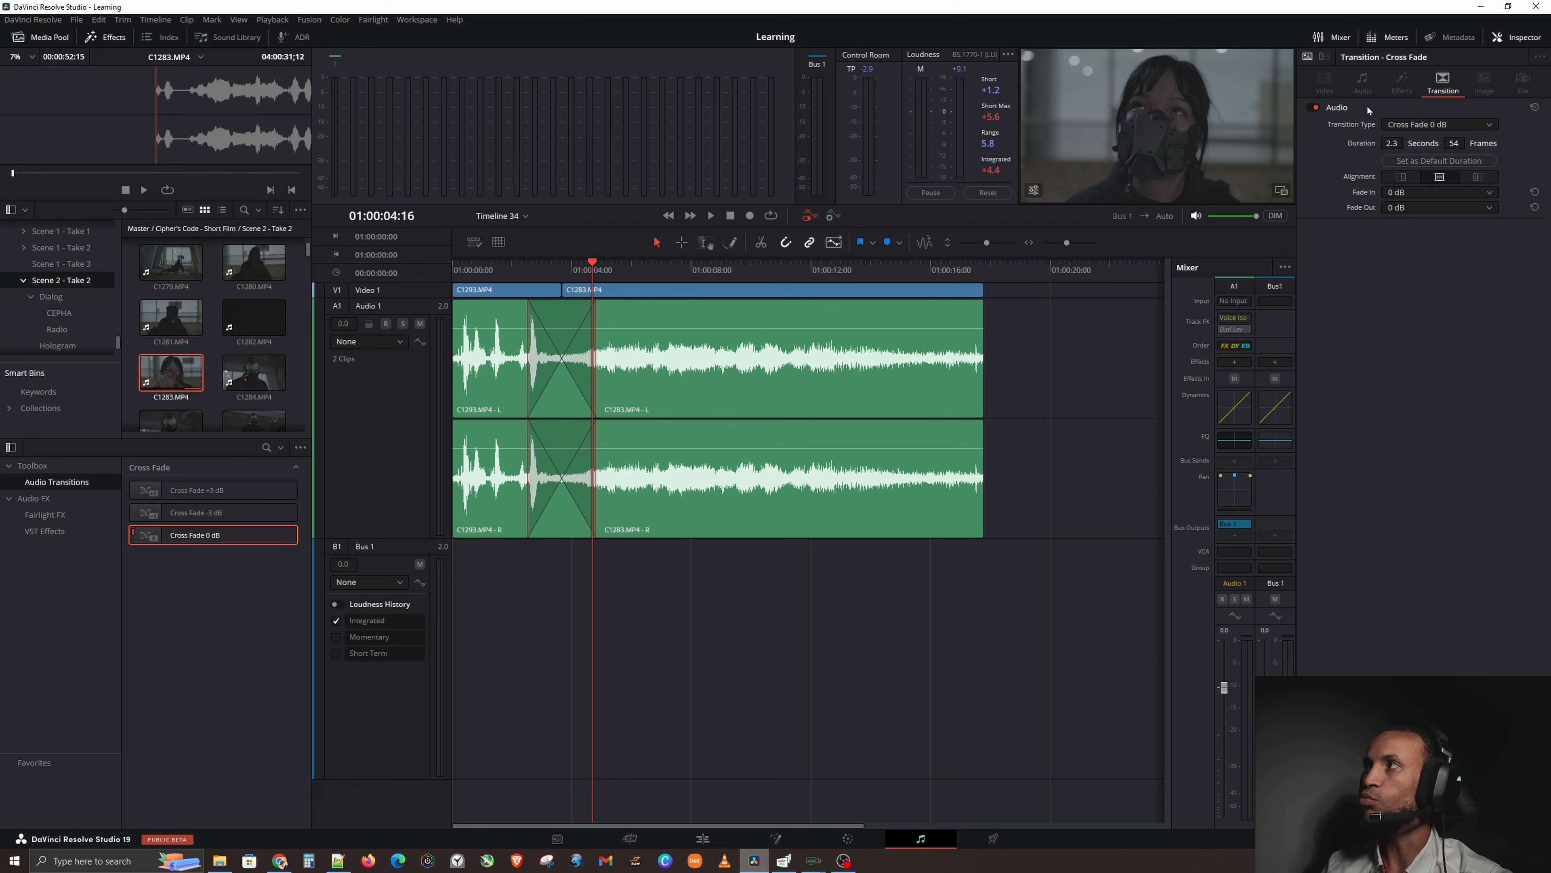
- Shorten the Audio 1 cross fade to 1.3 seconds and return the playhead to the timeline start
click(383, 400)
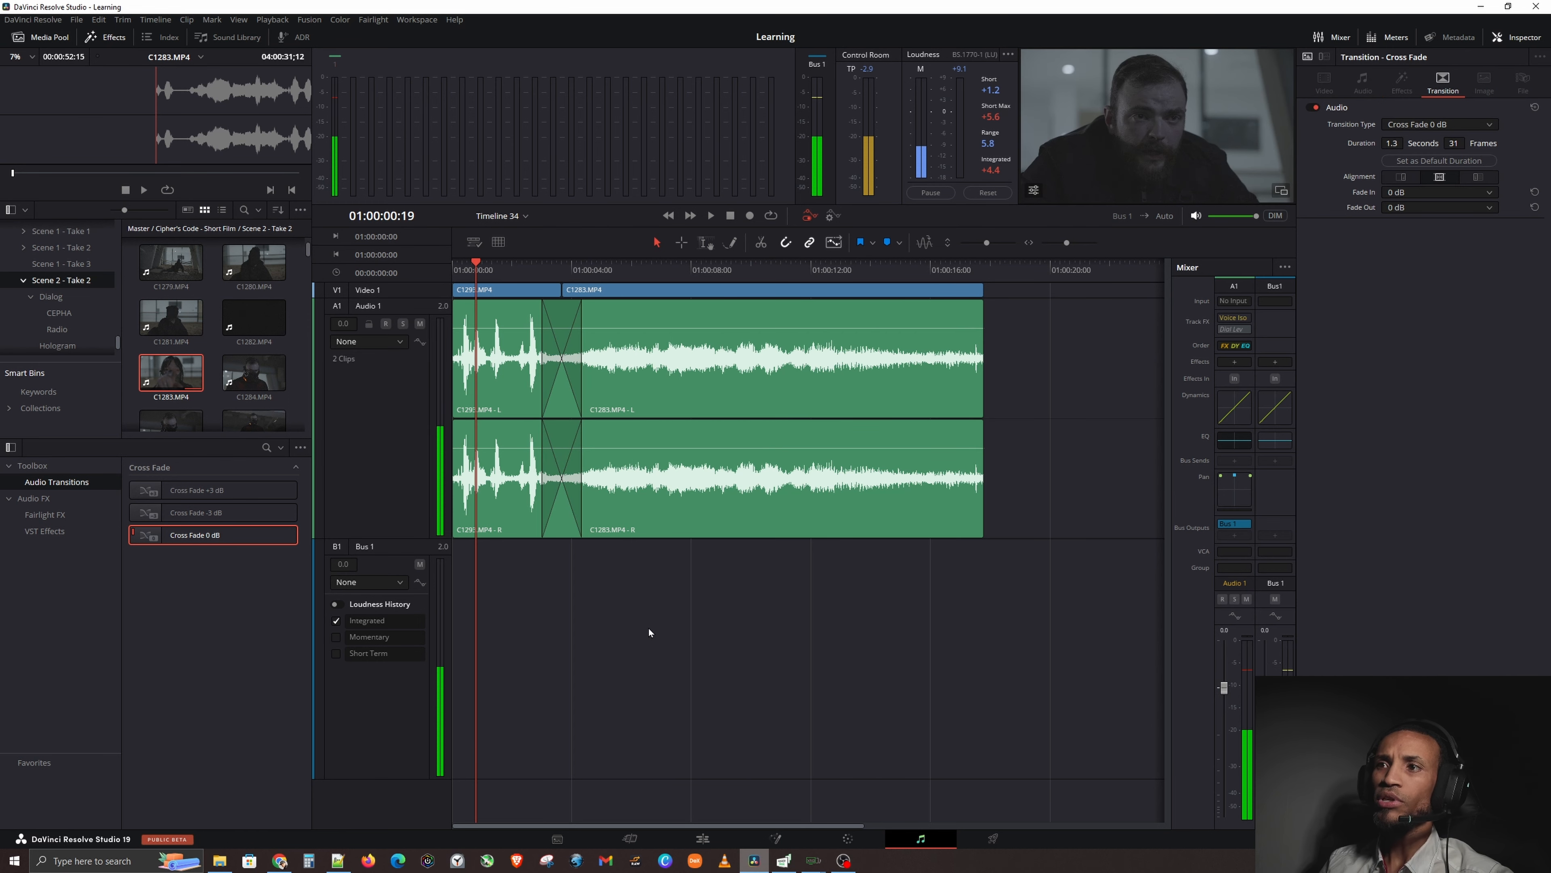
drag(474, 273, 440, 273)
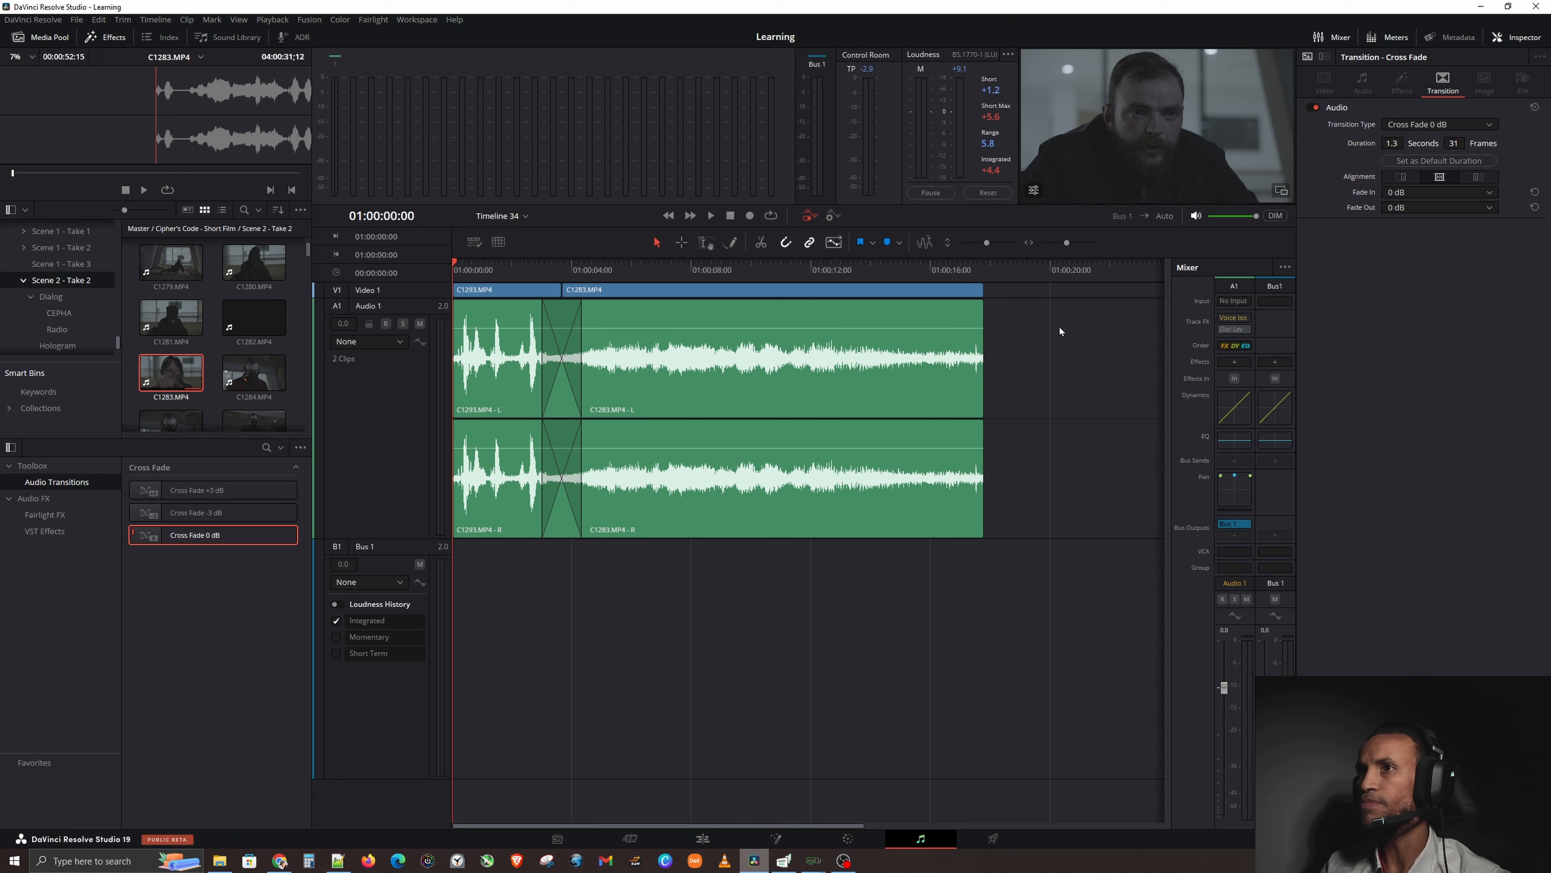
- Check the Audio 1 track's audio settings and open that track's Equalizer
click(363, 406)
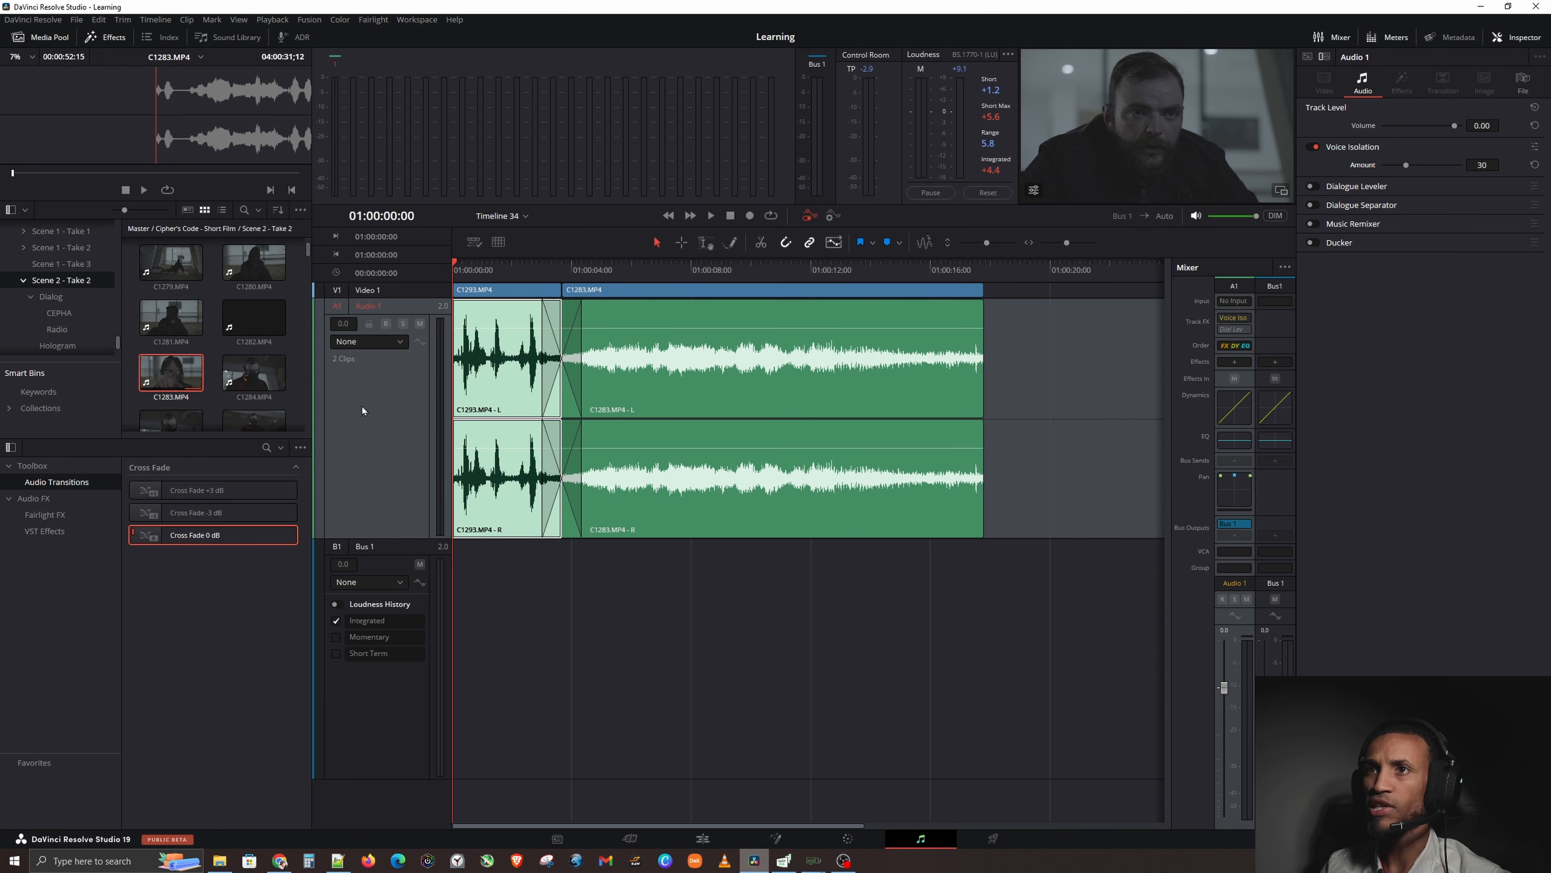
click(399, 451)
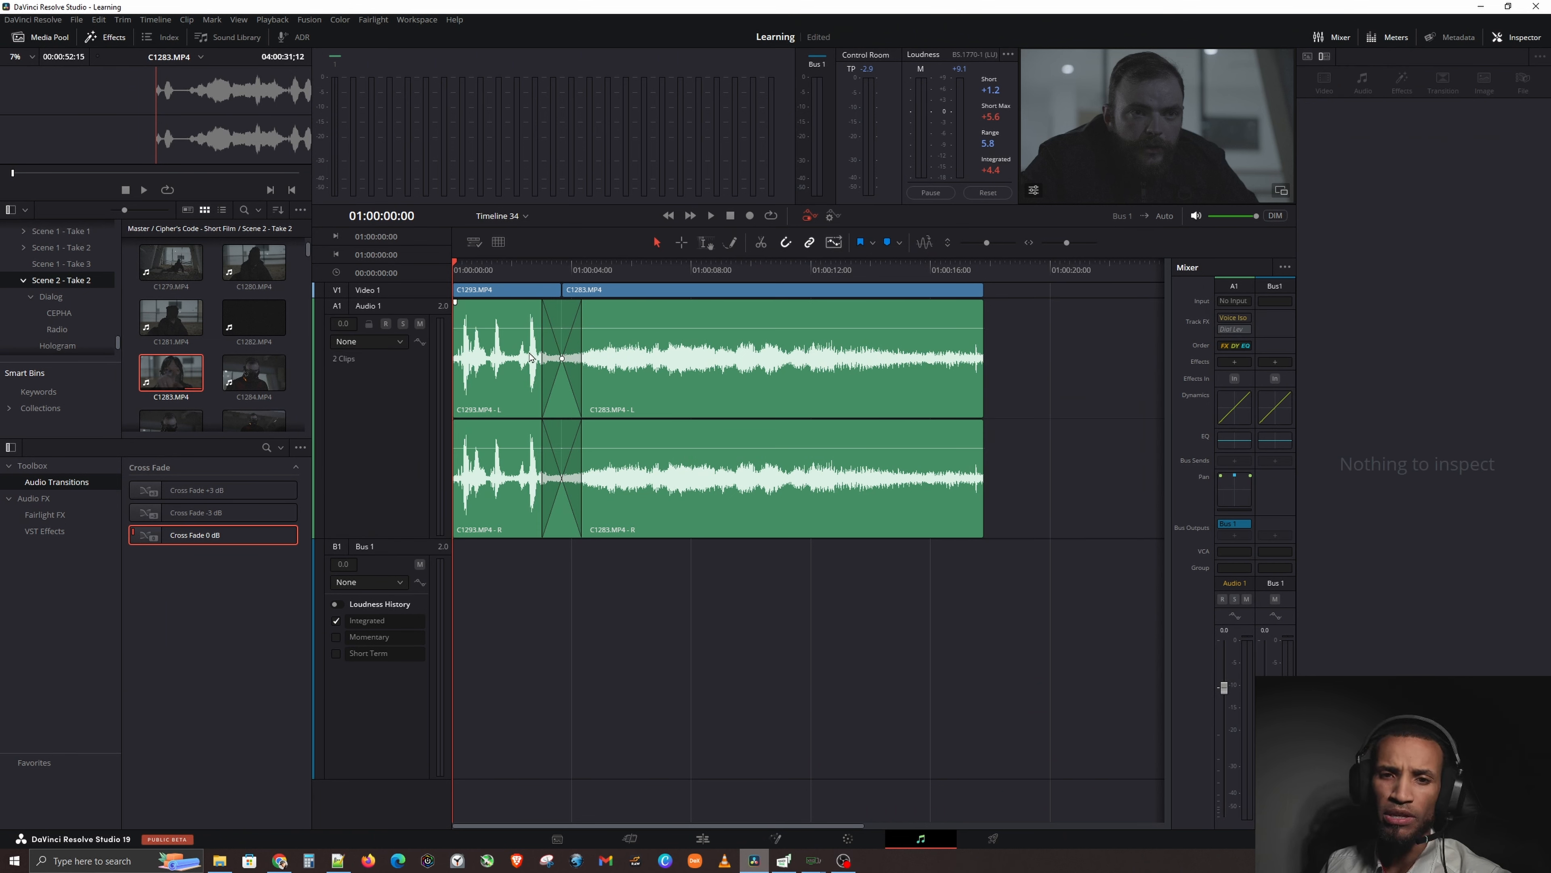
double_click(1235, 440)
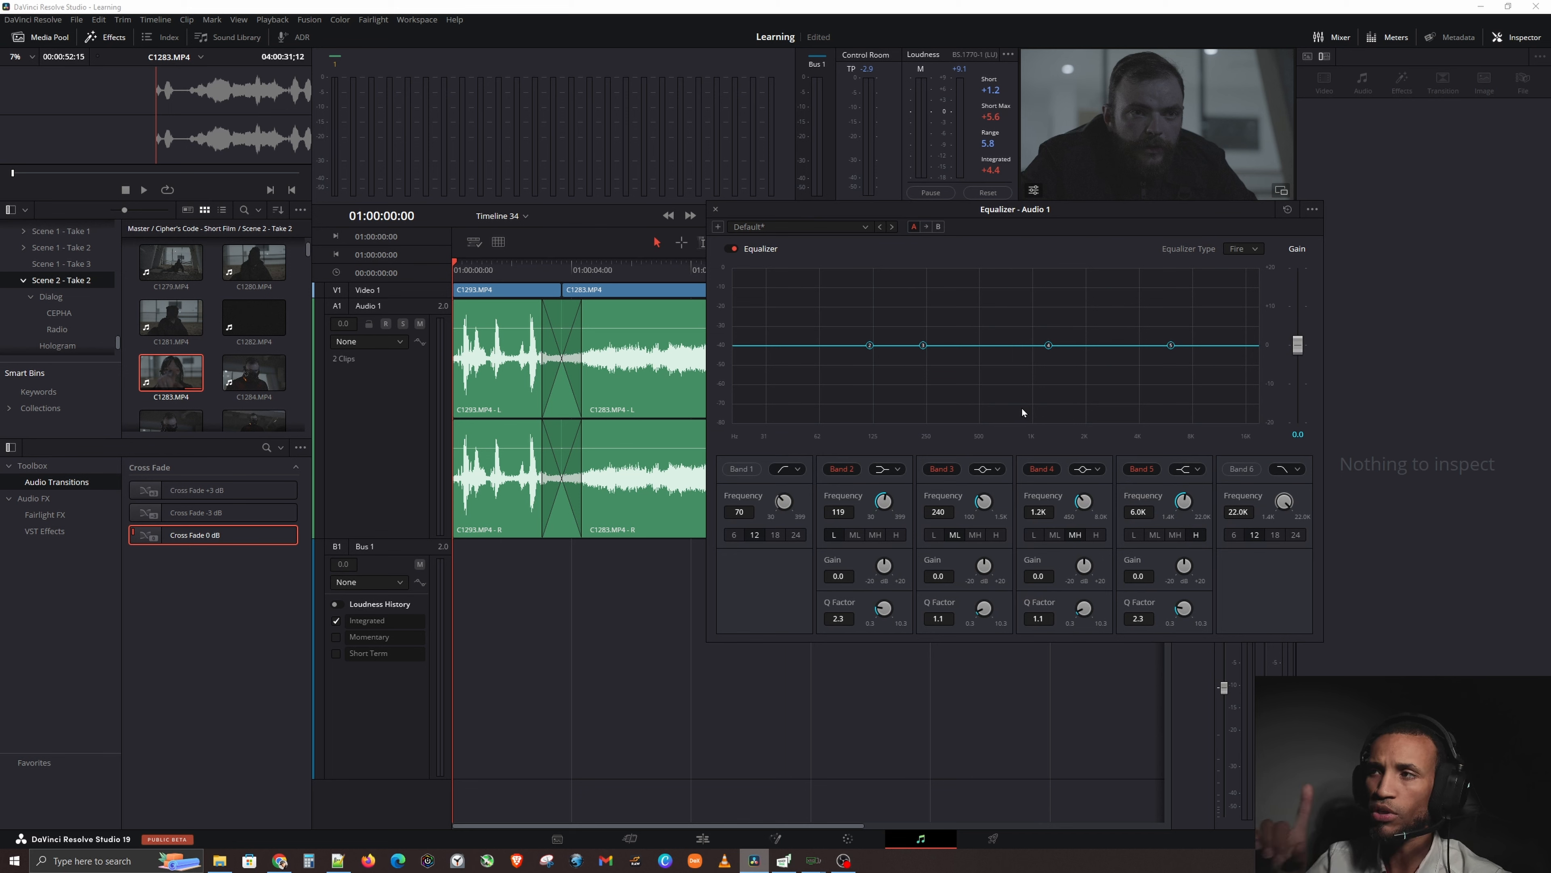
- Play the first clip's dialogue twice, restarting from the timeline start, to examine its frequency spectrum in the Audio 1 Equalizer
key(space)
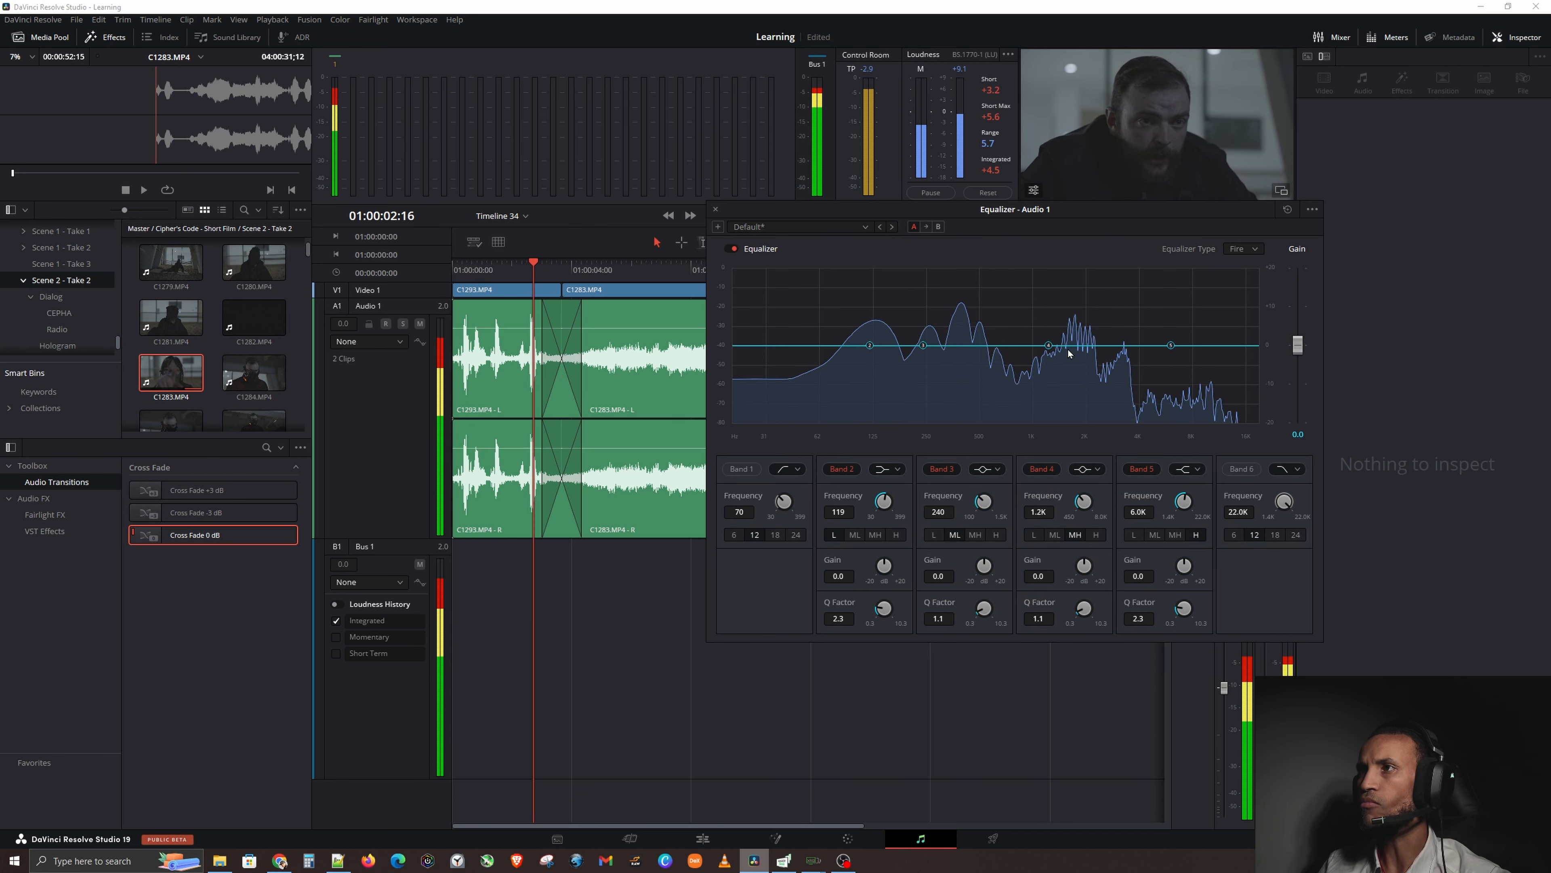
key(space)
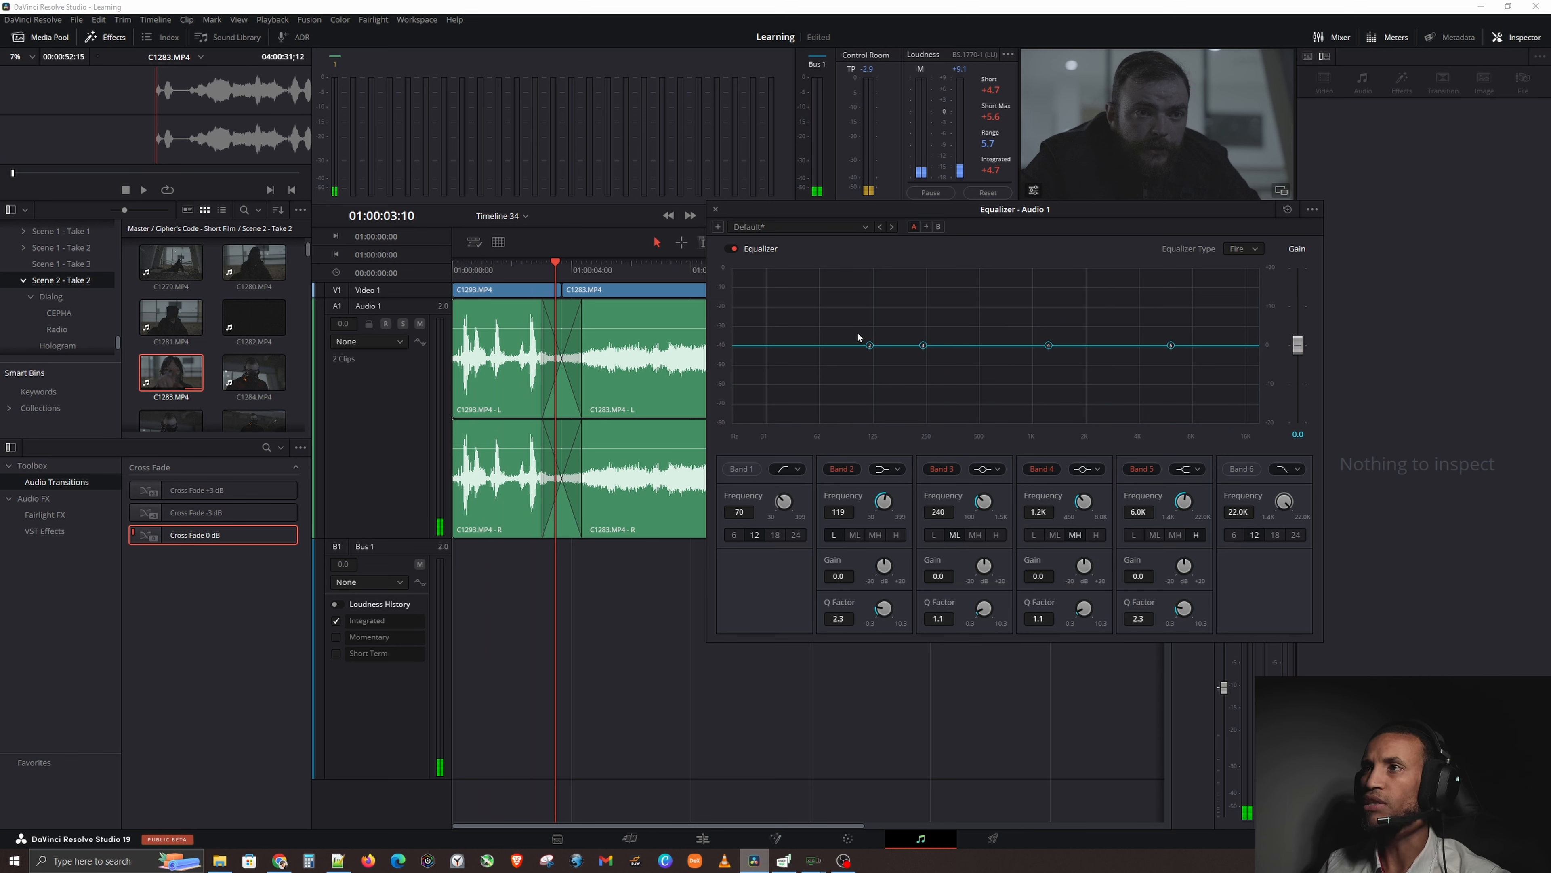
drag(512, 276, 384, 271)
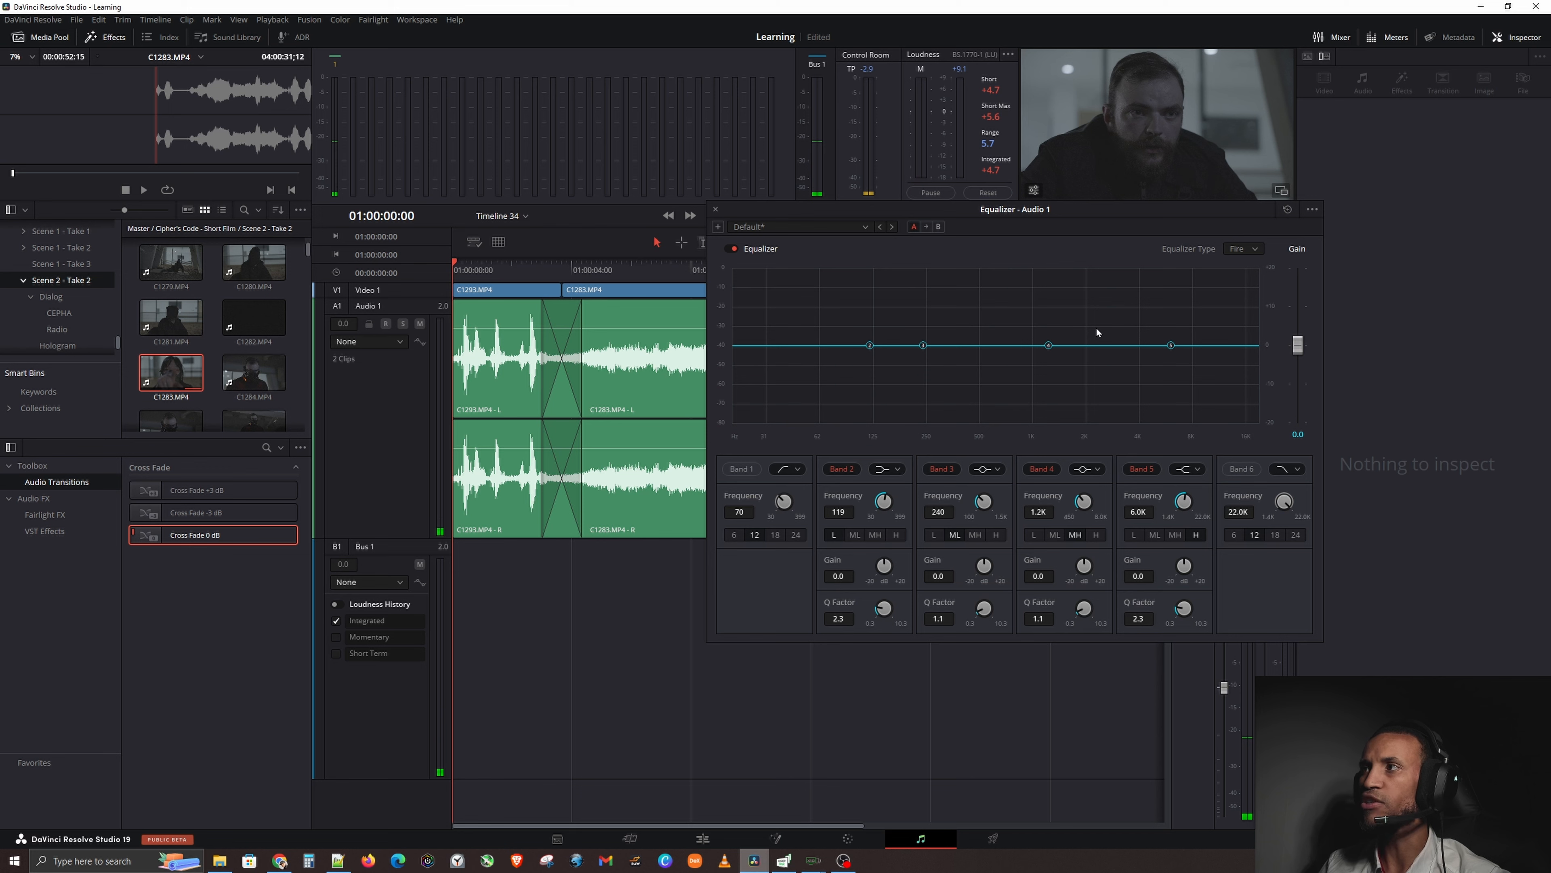
key(space)
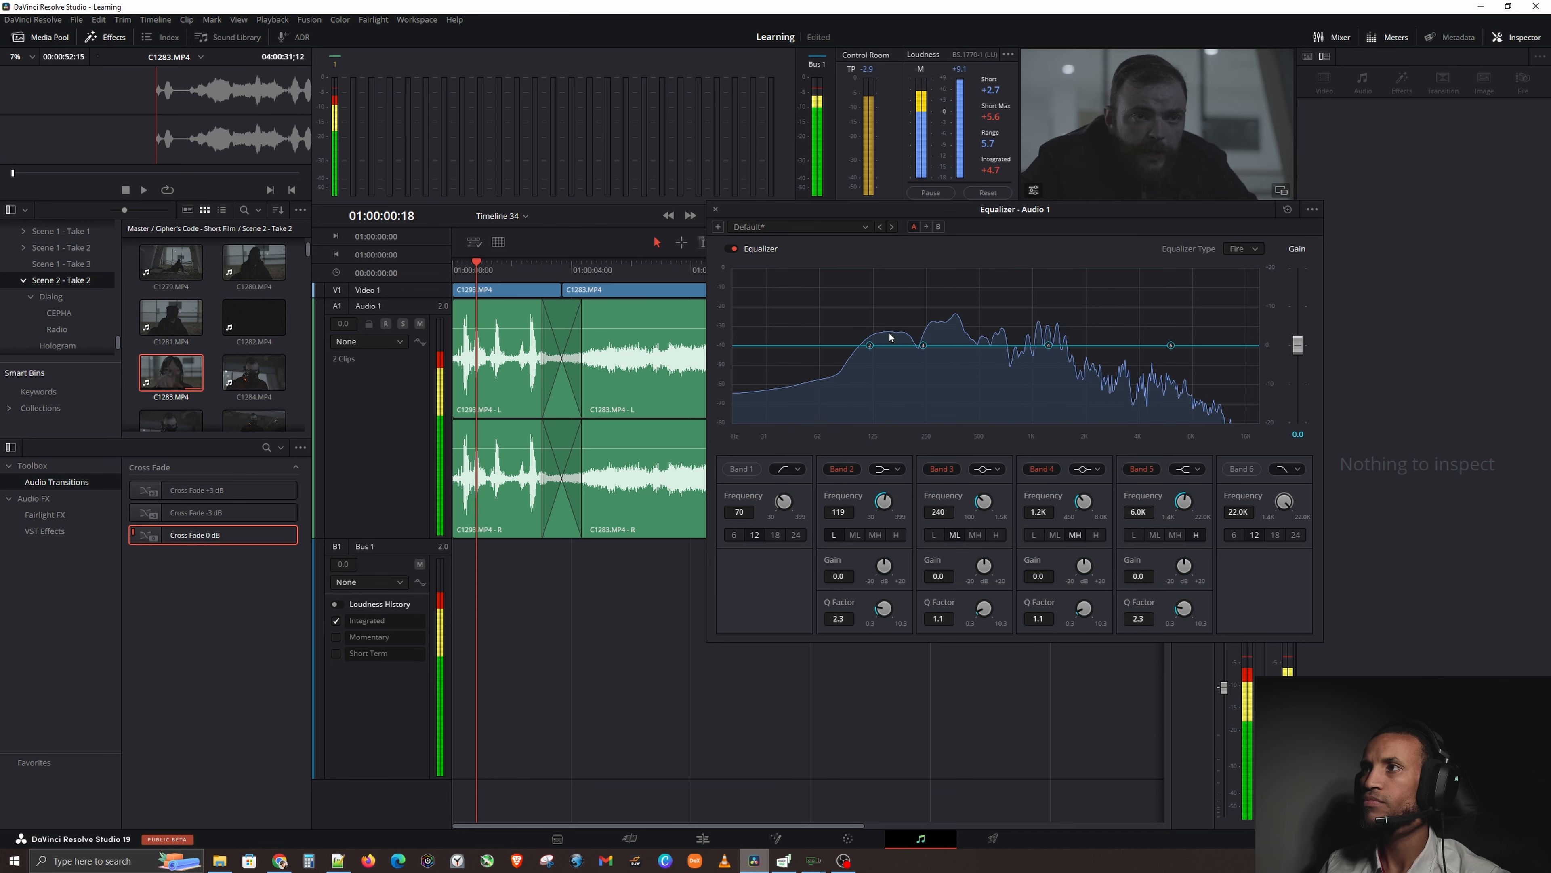
key(space)
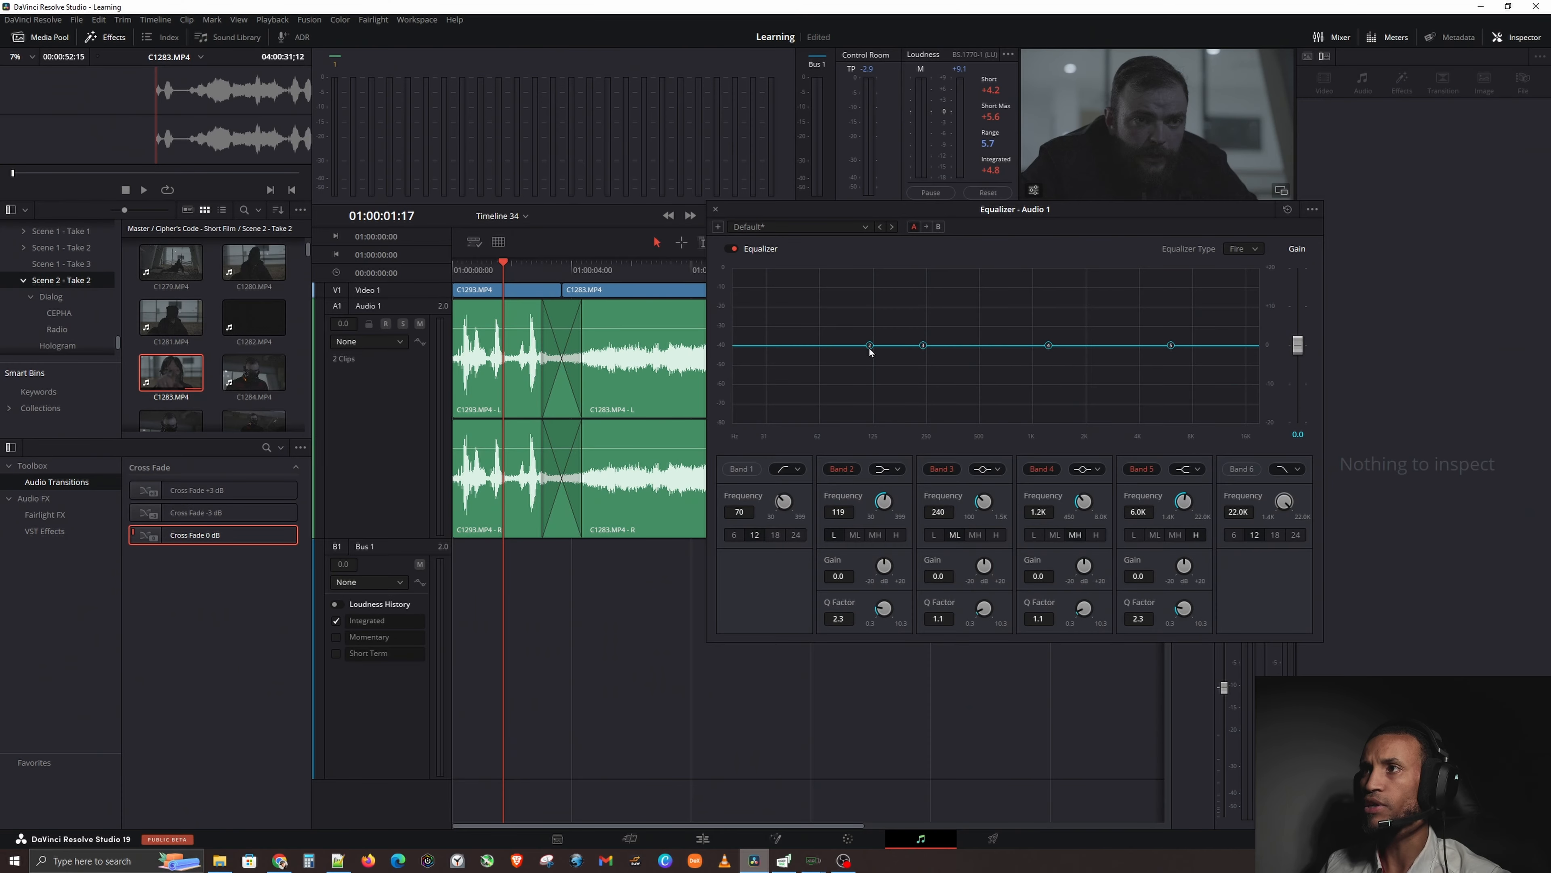
- Adjust Band 2 of the Audio 1 Equalizer to 118 Hz with a gain of +0.5 dB
drag(870, 351, 871, 346)
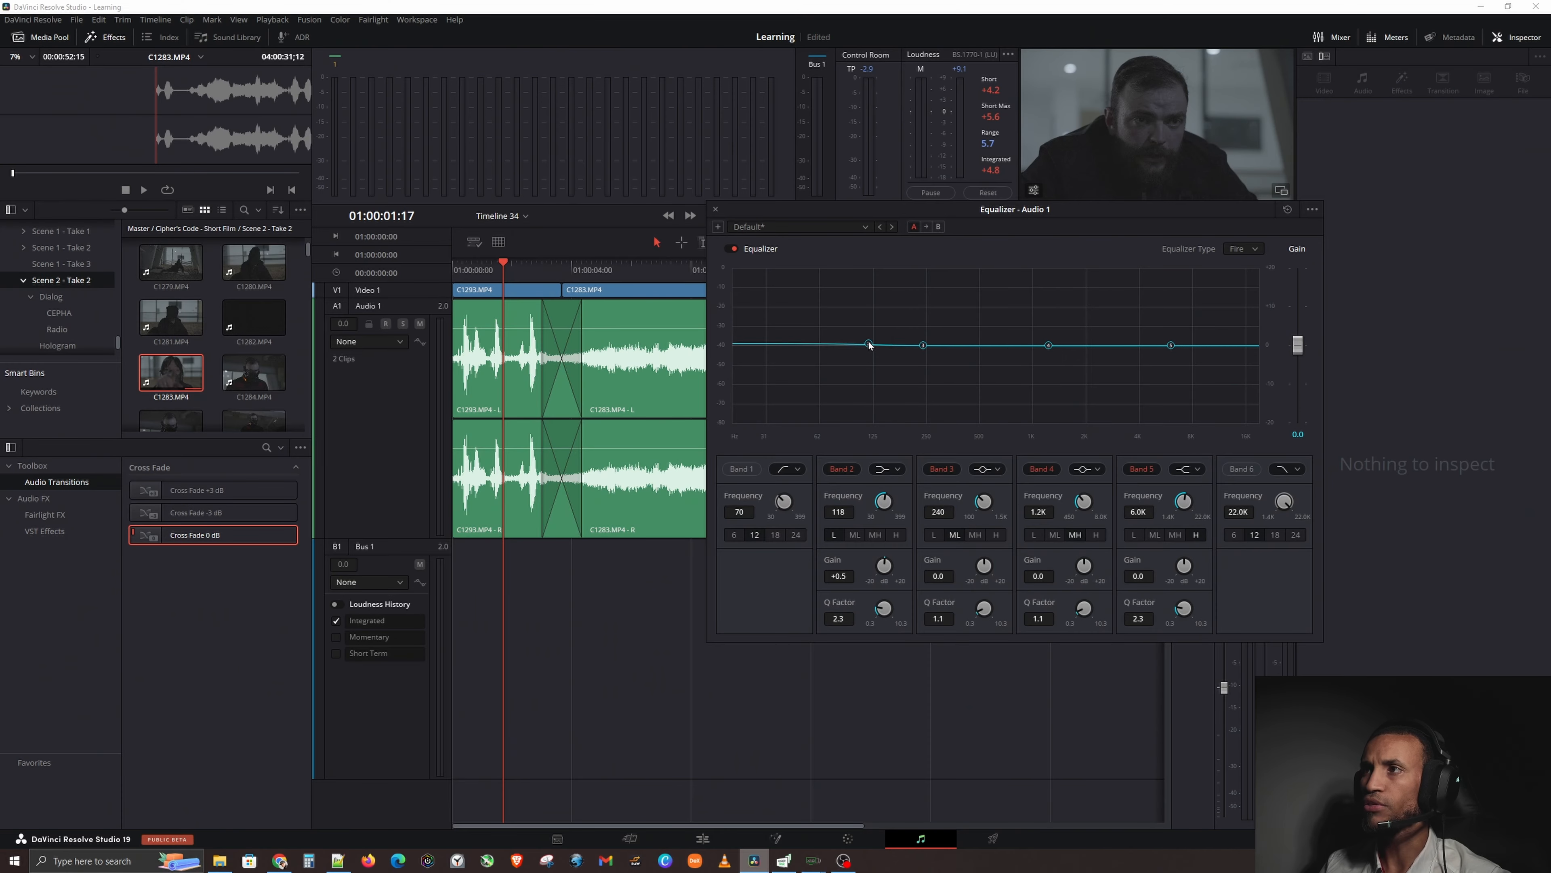